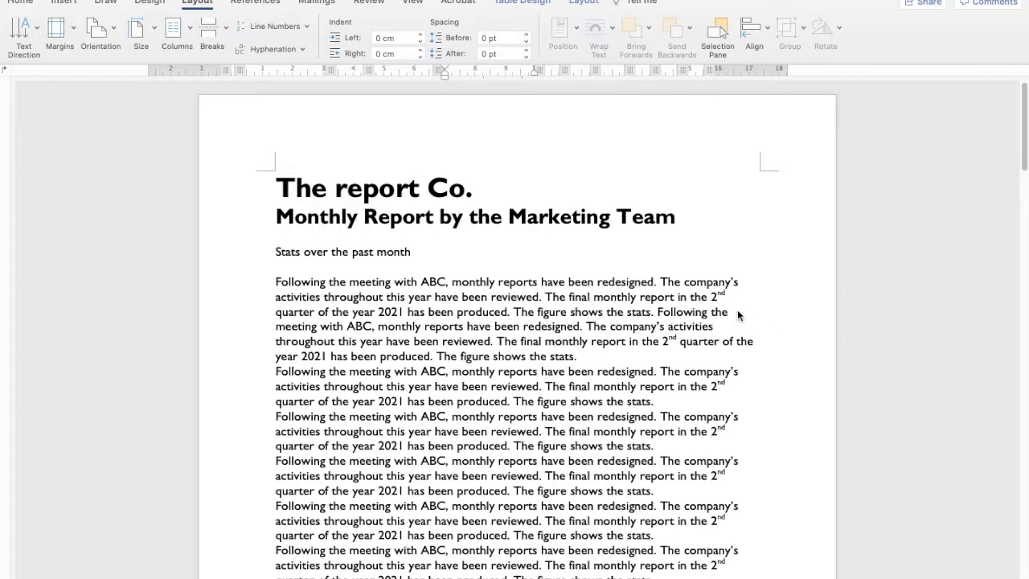
Scroll through the report to review its text, chart and table.
{"action": "scroll", "coordinate": [606, 311], "scroll_direction": "down", "scroll_amount": 2}
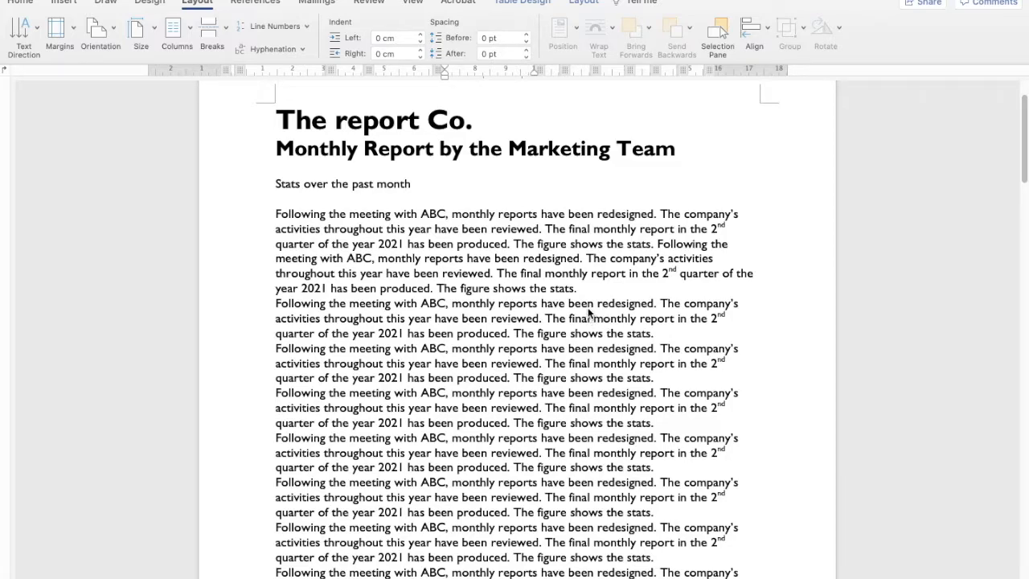
{"action": "scroll", "coordinate": [571, 354], "scroll_direction": "down", "scroll_amount": 5}
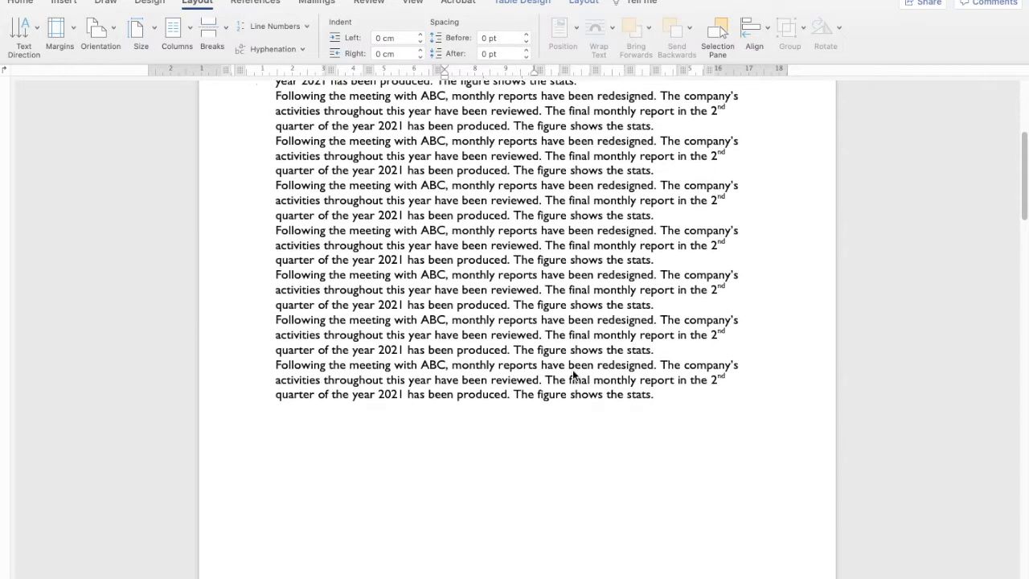
{"action": "scroll", "coordinate": [574, 374], "scroll_direction": "down", "scroll_amount": 12}
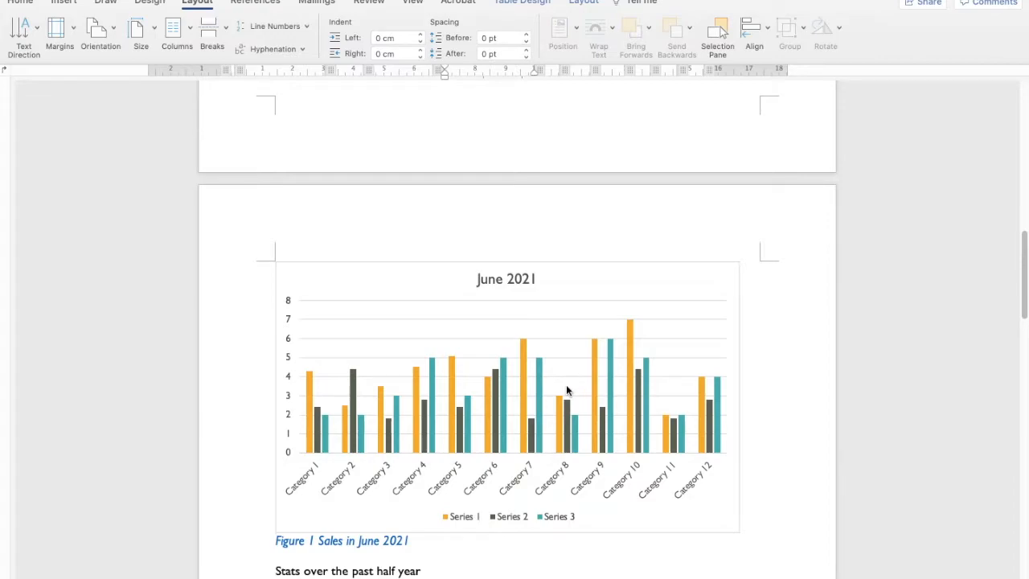
{"action": "scroll", "coordinate": [554, 394], "scroll_direction": "down", "scroll_amount": 5}
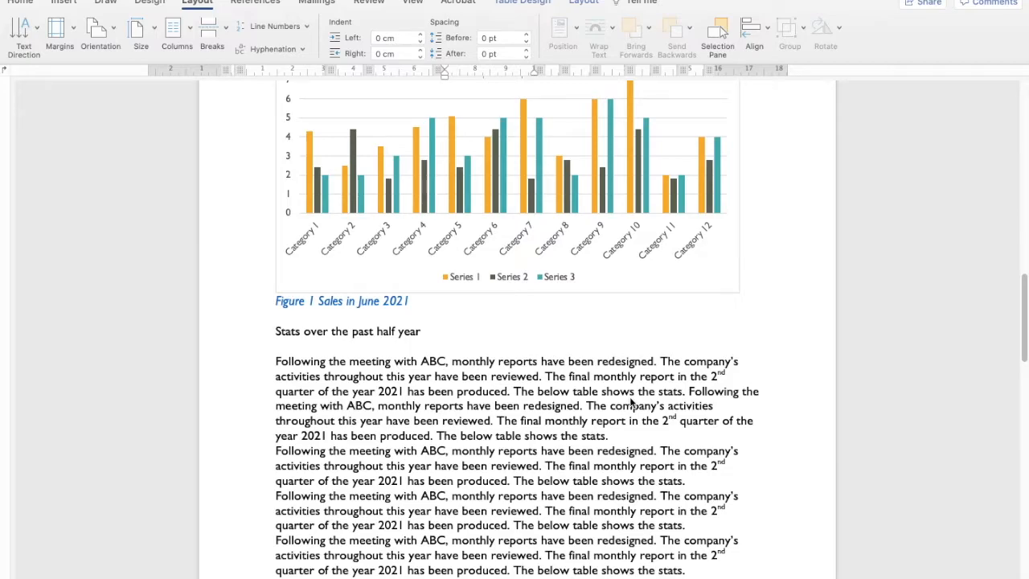
{"action": "scroll", "coordinate": [629, 396], "scroll_direction": "down", "scroll_amount": 2}
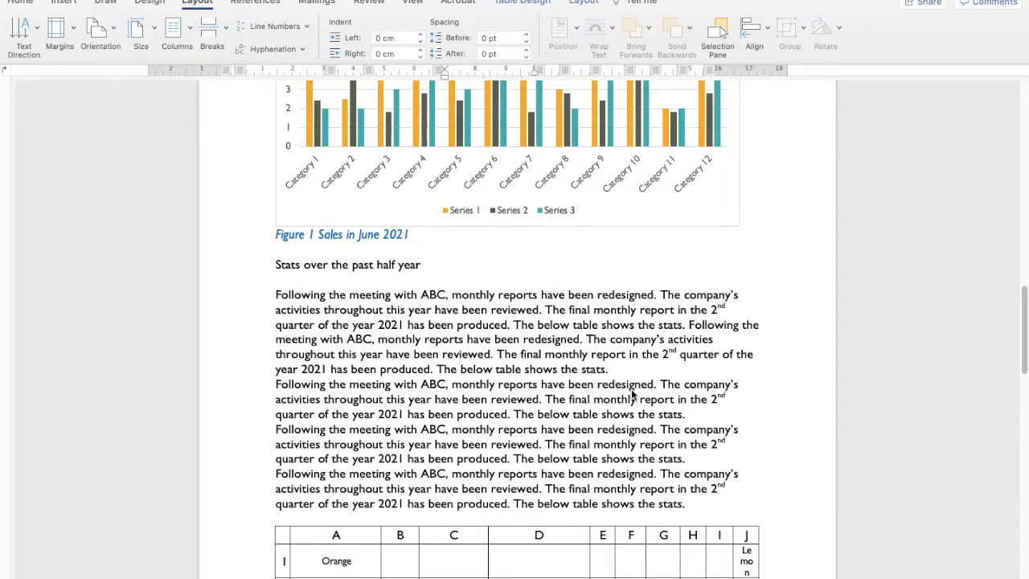
{"action": "scroll", "coordinate": [631, 394], "scroll_direction": "down", "scroll_amount": 3}
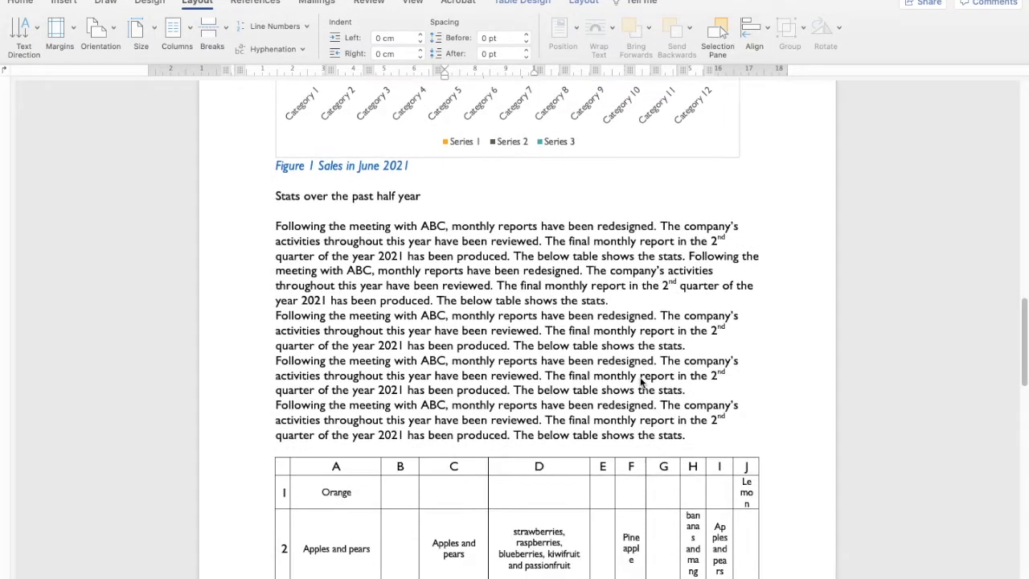
{"action": "scroll", "coordinate": [642, 383], "scroll_direction": "down", "scroll_amount": 2}
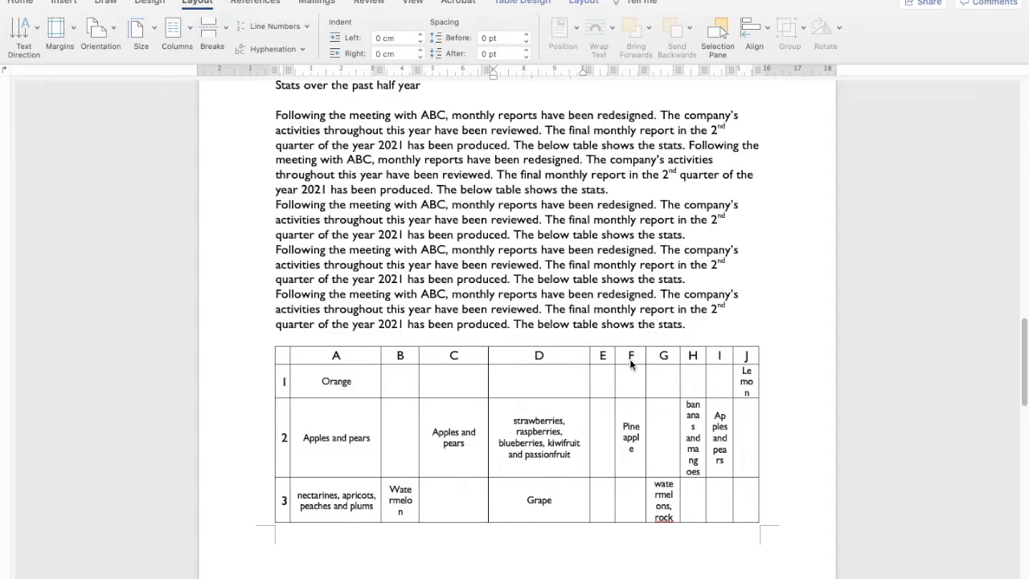
{"action": "scroll", "coordinate": [629, 359], "scroll_direction": "down", "scroll_amount": 7}
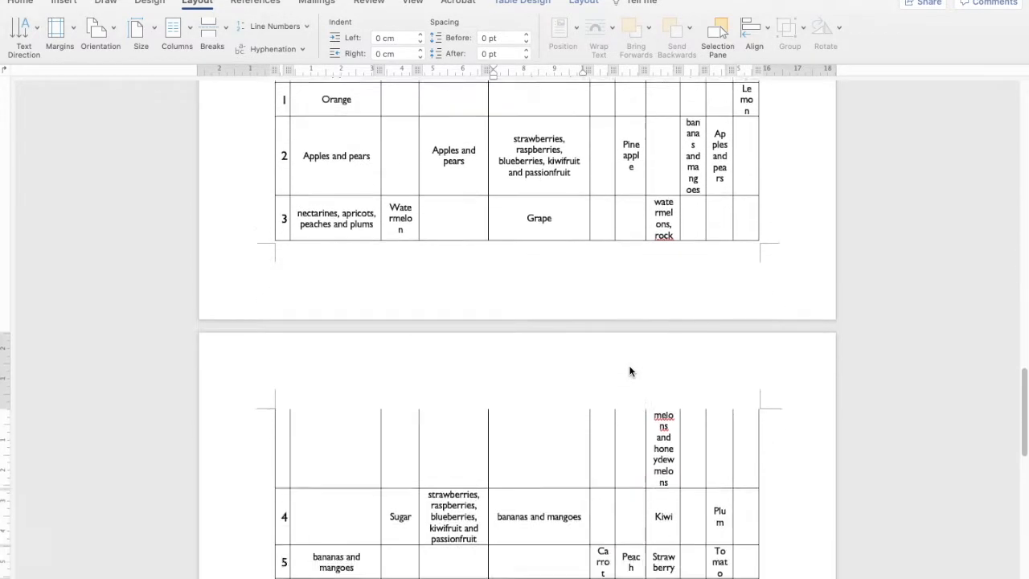
{"action": "scroll", "coordinate": [629, 370], "scroll_direction": "down", "scroll_amount": 4}
{"action": "scroll", "coordinate": [629, 370], "scroll_direction": "up", "scroll_amount": 5}
{"action": "scroll", "coordinate": [629, 370], "scroll_direction": "up", "scroll_amount": 12}
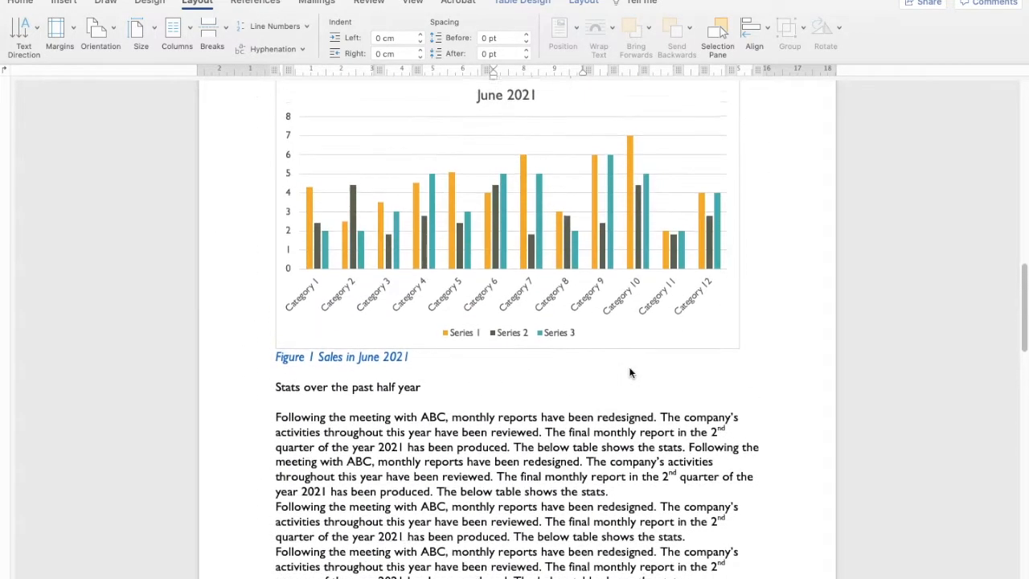
{"action": "scroll", "coordinate": [629, 372], "scroll_direction": "up", "scroll_amount": 2}
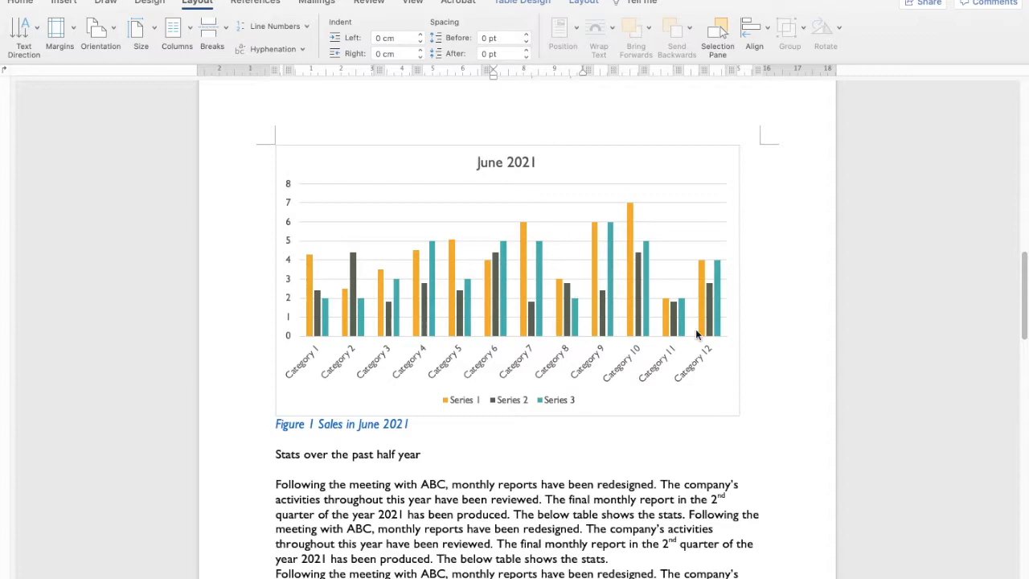
Select the June 2021 chart and switch the page orientation to Landscape.
{"action": "left_click", "coordinate": [710, 178]}
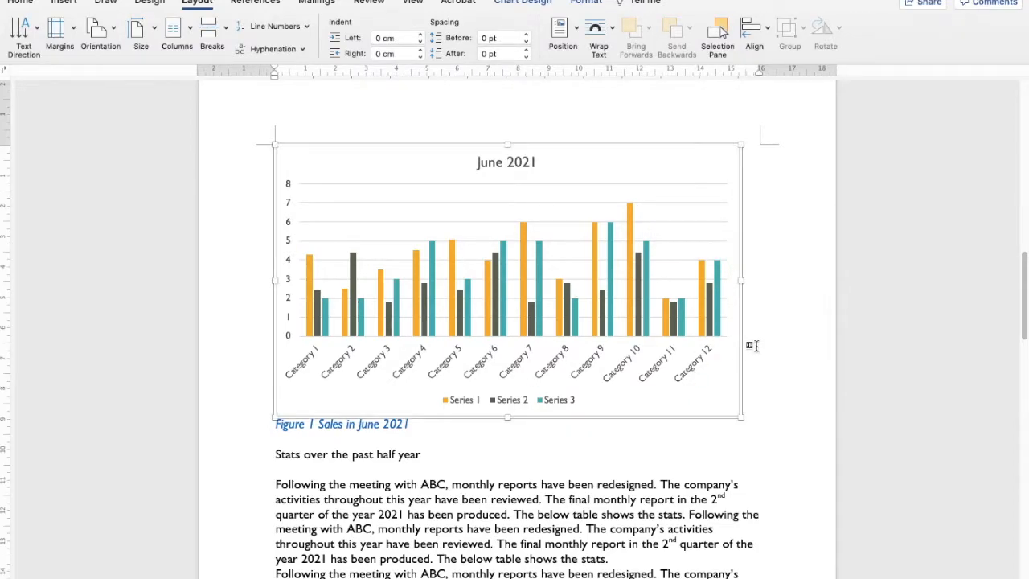
{"action": "scroll", "coordinate": [683, 418], "scroll_direction": "down", "scroll_amount": 5}
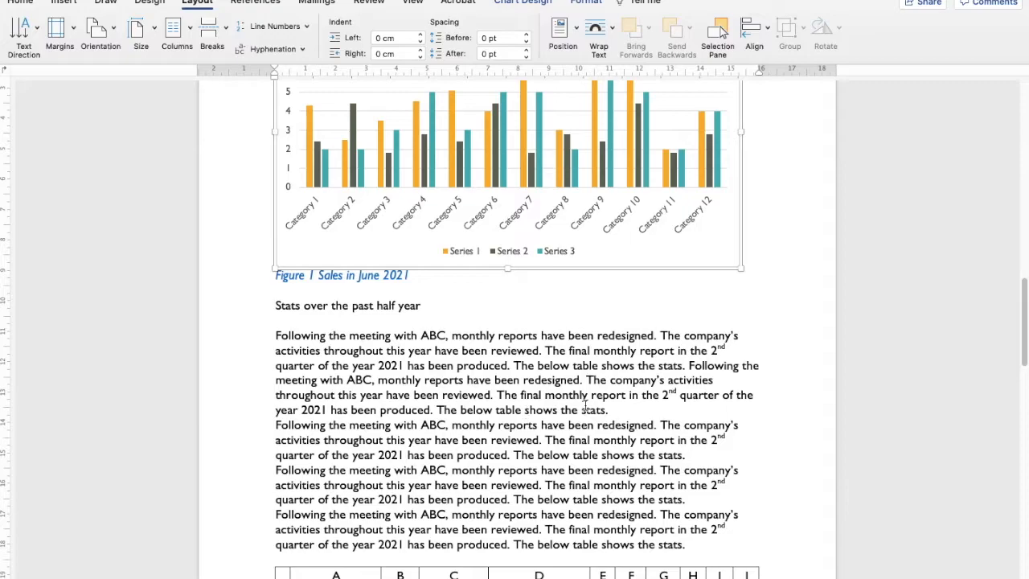
{"action": "scroll", "coordinate": [575, 408], "scroll_direction": "up", "scroll_amount": 4}
{"action": "scroll", "coordinate": [575, 409], "scroll_direction": "up", "scroll_amount": 7}
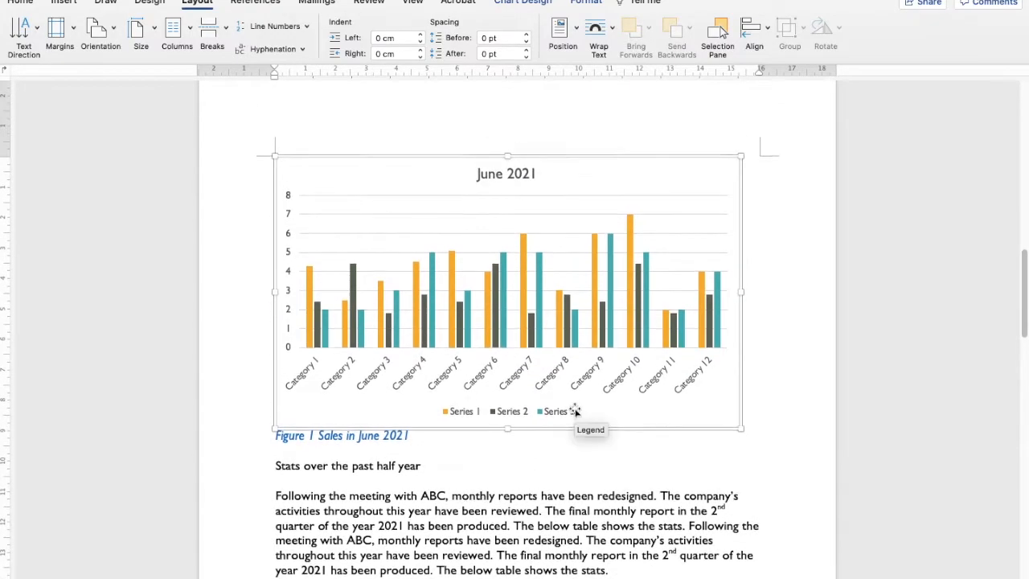
{"action": "scroll", "coordinate": [350, 370], "scroll_direction": "up", "scroll_amount": 5}
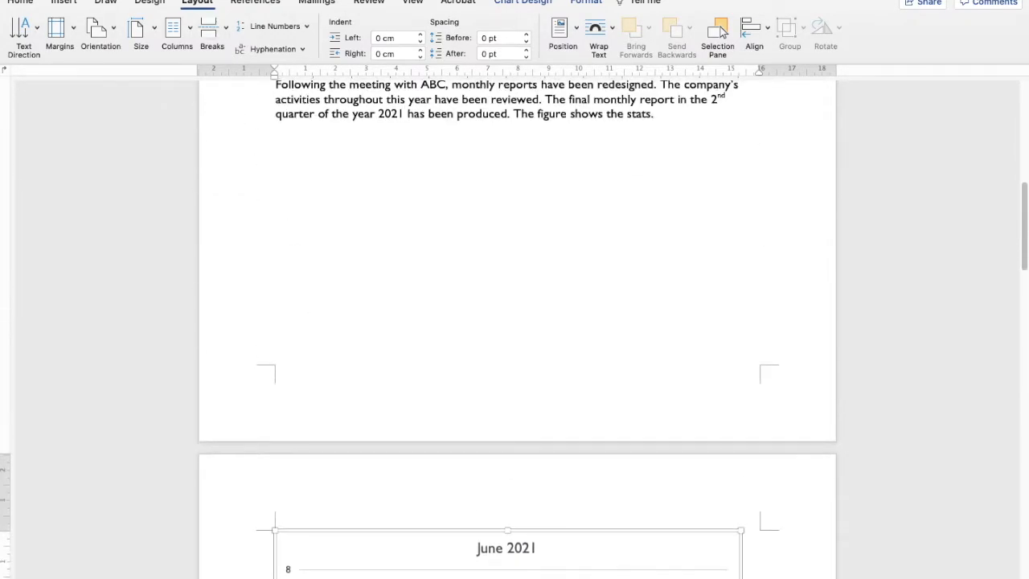
{"action": "left_click", "coordinate": [27, 3]}
{"action": "left_click", "coordinate": [207, 6]}
{"action": "scroll", "coordinate": [294, 301], "scroll_direction": "down", "scroll_amount": 10}
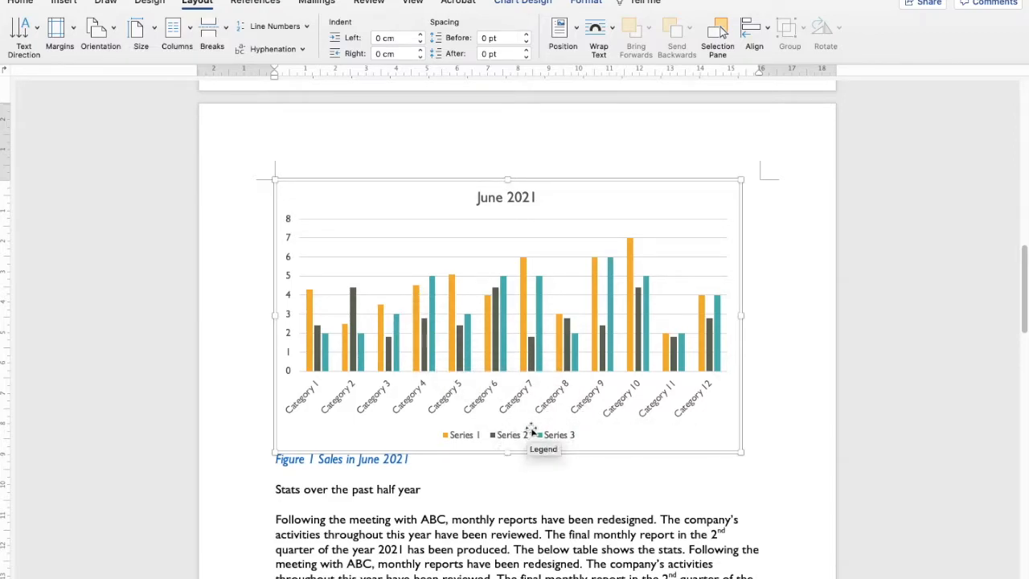
{"action": "scroll", "coordinate": [553, 434], "scroll_direction": "down", "scroll_amount": 2}
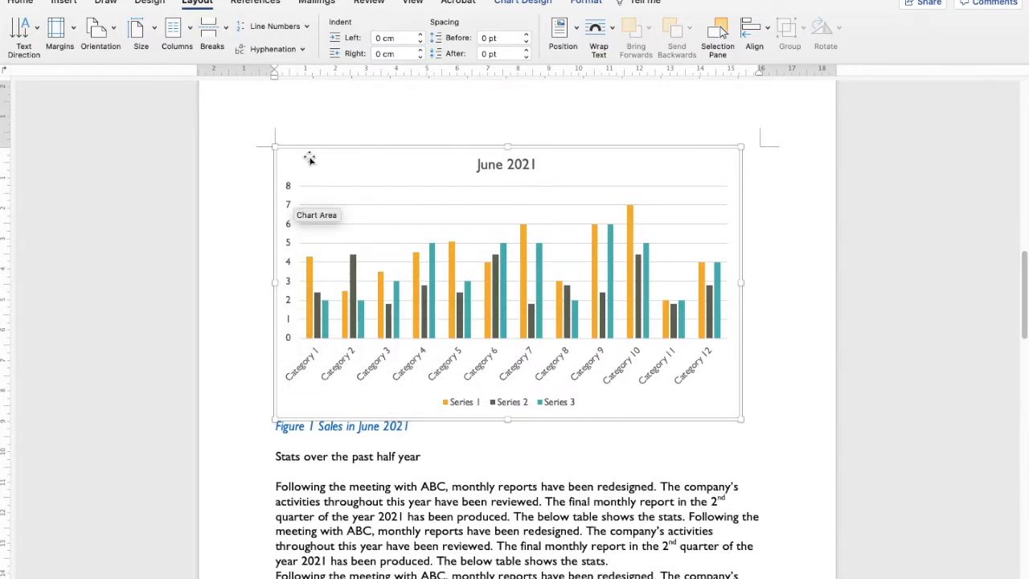
{"action": "left_click", "coordinate": [99, 34]}
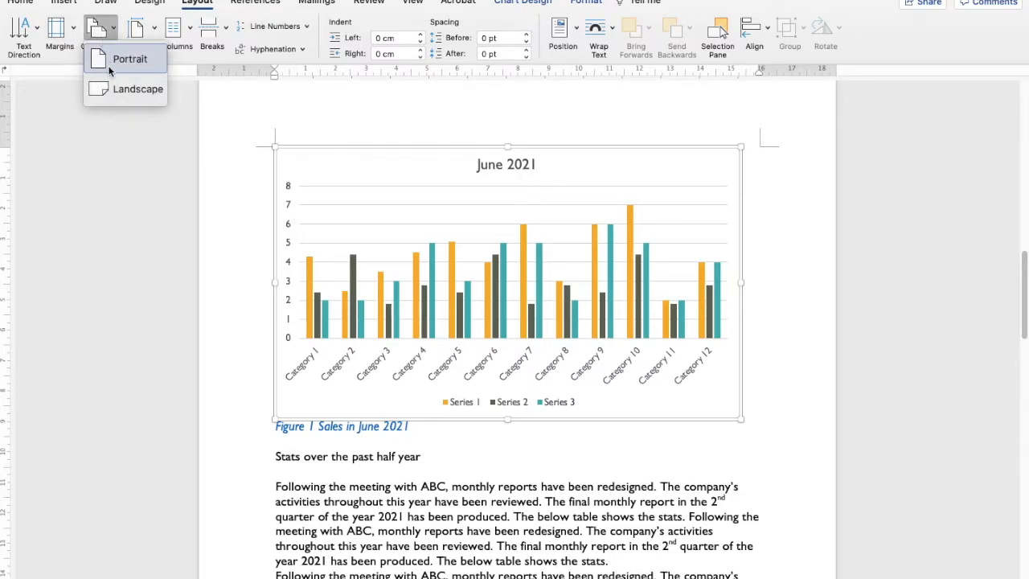
{"action": "left_click", "coordinate": [124, 93]}
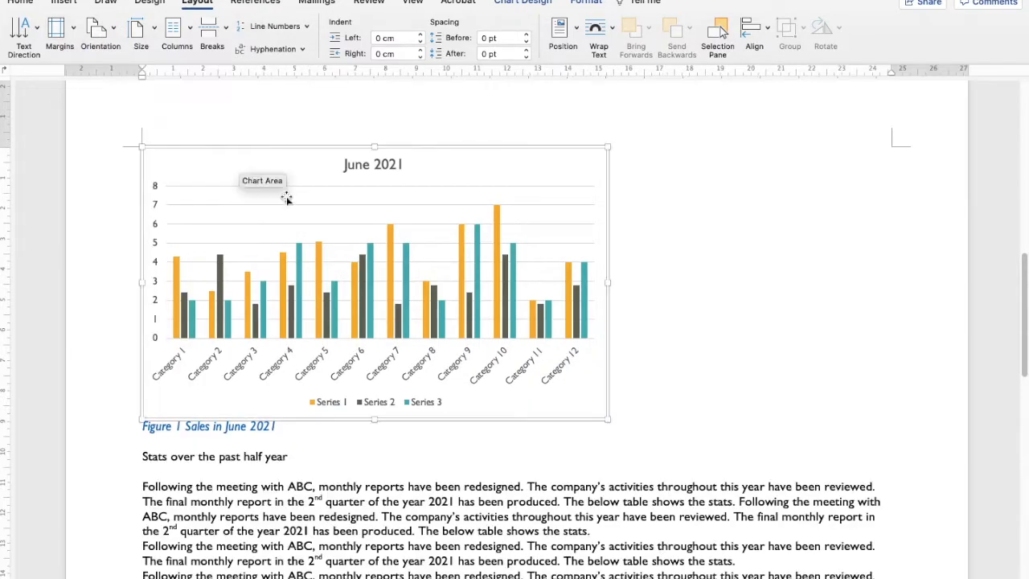
Scroll through the landscape pages to check how the chart and table now fit.
{"action": "scroll", "coordinate": [442, 370], "scroll_direction": "down", "scroll_amount": 10}
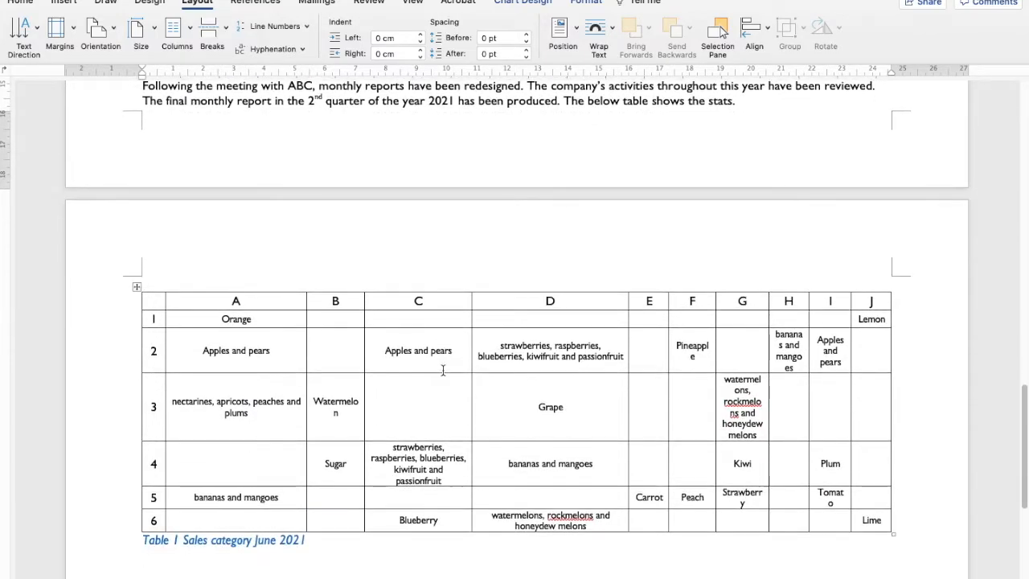
{"action": "scroll", "coordinate": [442, 370], "scroll_direction": "down", "scroll_amount": 5}
{"action": "scroll", "coordinate": [444, 371], "scroll_direction": "up", "scroll_amount": 15}
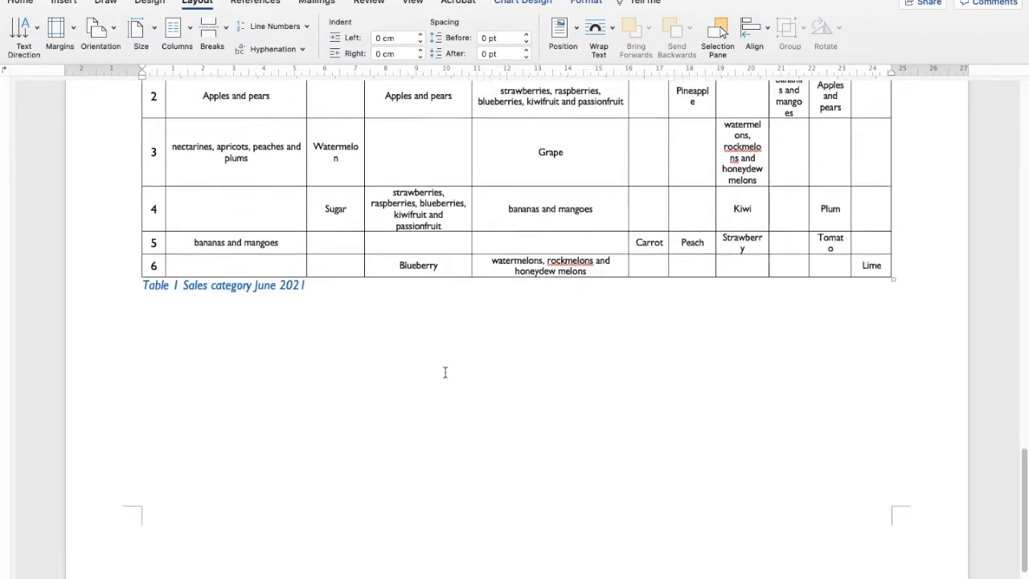
{"action": "scroll", "coordinate": [448, 381], "scroll_direction": "up", "scroll_amount": 15}
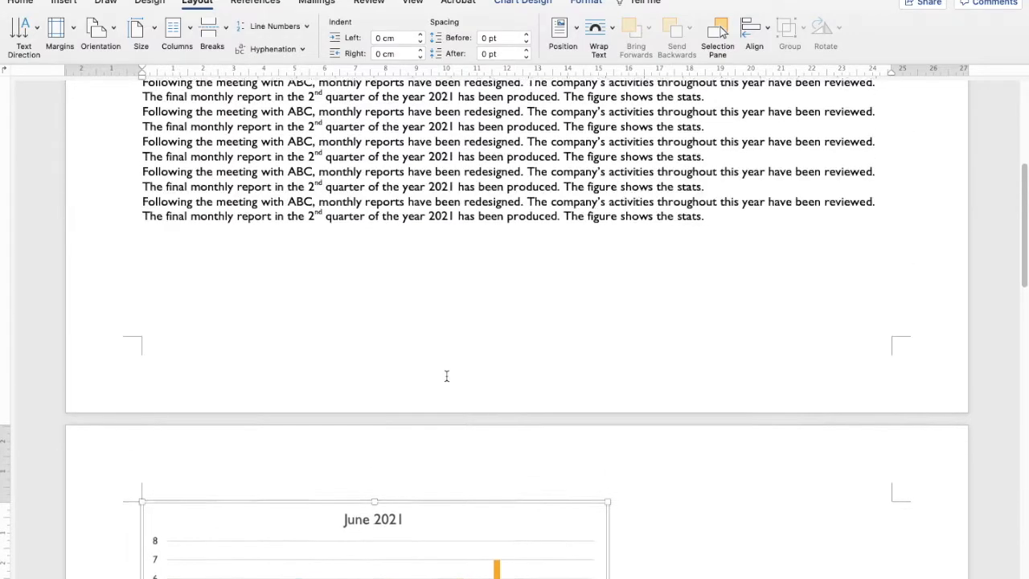
{"action": "scroll", "coordinate": [448, 376], "scroll_direction": "down", "scroll_amount": 15}
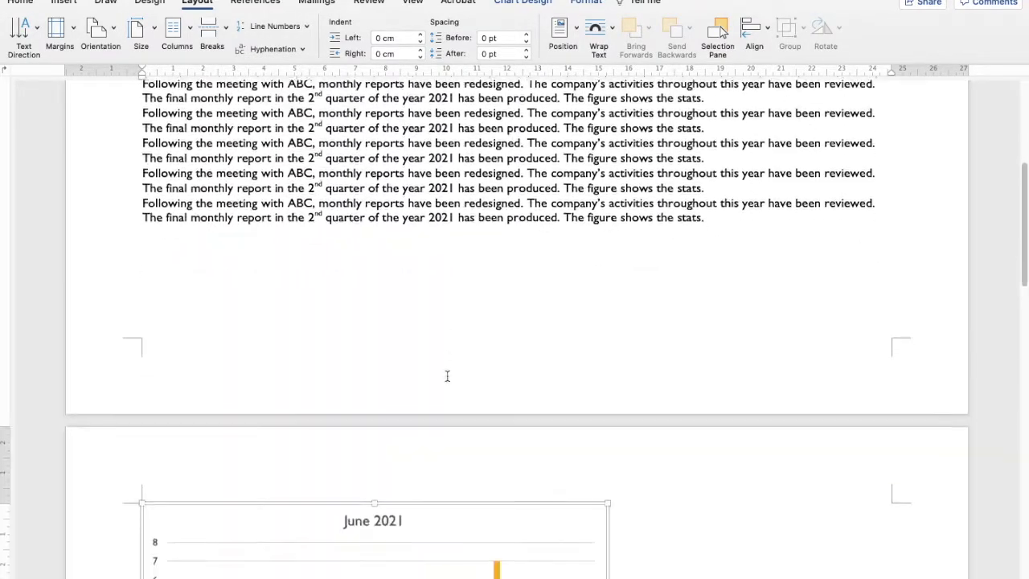
{"action": "scroll", "coordinate": [451, 384], "scroll_direction": "down", "scroll_amount": 2}
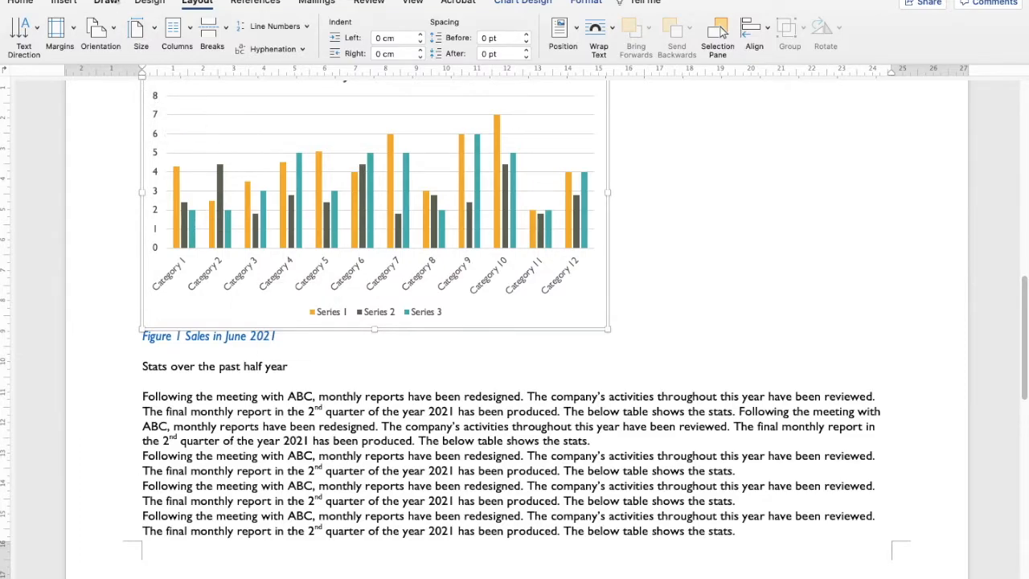
Undo the Landscape orientation change.
{"action": "key", "text": "super+z"}
{"action": "left_click", "coordinate": [481, 396]}
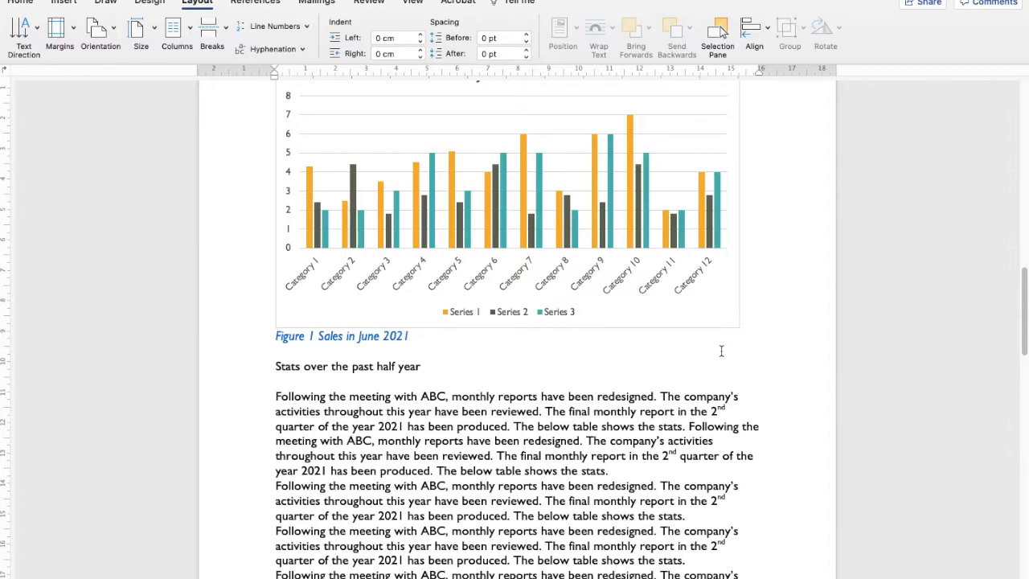
{"action": "triple_click", "coordinate": [363, 339]}
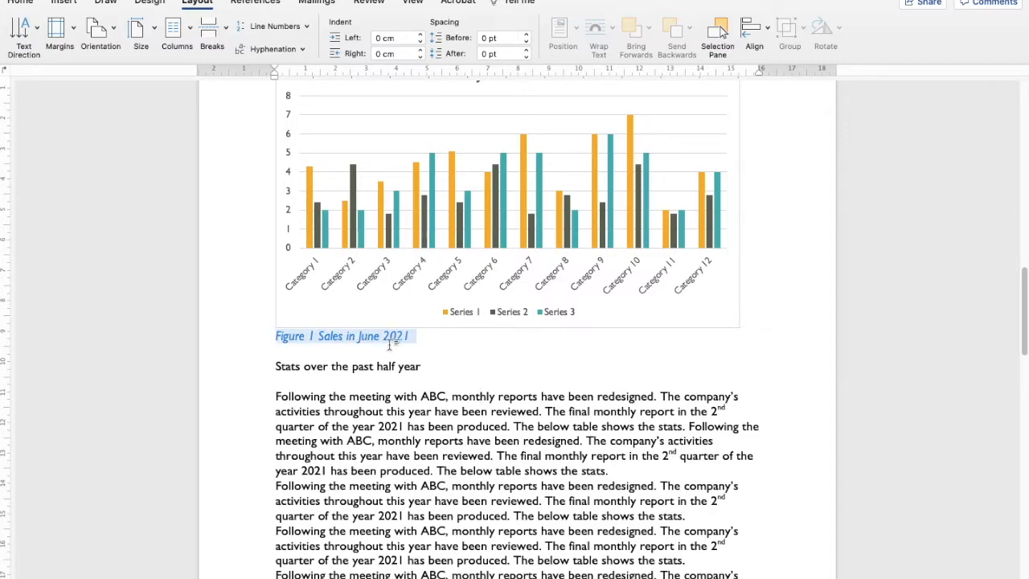
{"action": "scroll", "coordinate": [472, 395], "scroll_direction": "down", "scroll_amount": 10}
{"action": "scroll", "coordinate": [504, 374], "scroll_direction": "up", "scroll_amount": 8}
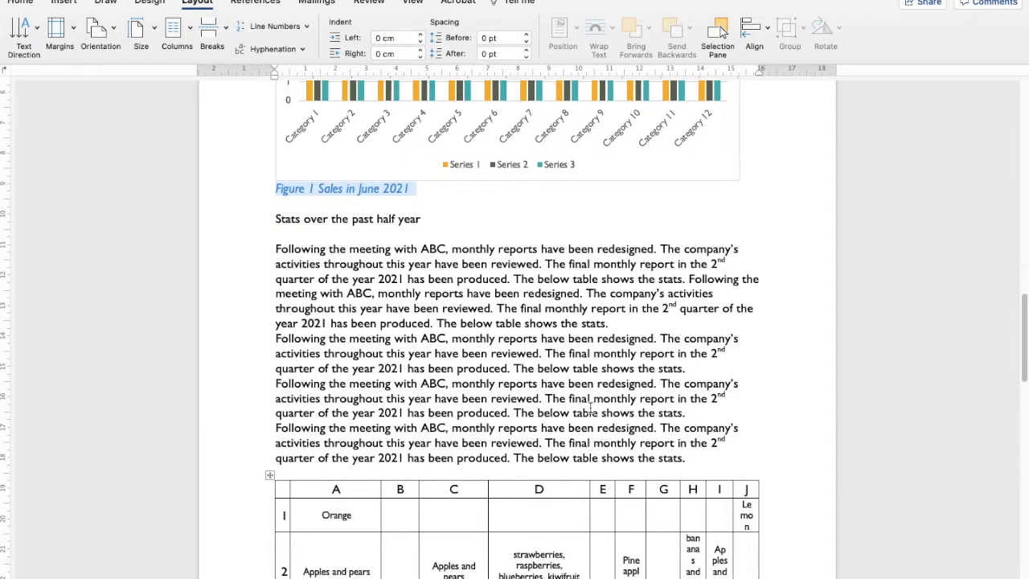
{"action": "scroll", "coordinate": [590, 412], "scroll_direction": "up", "scroll_amount": 3}
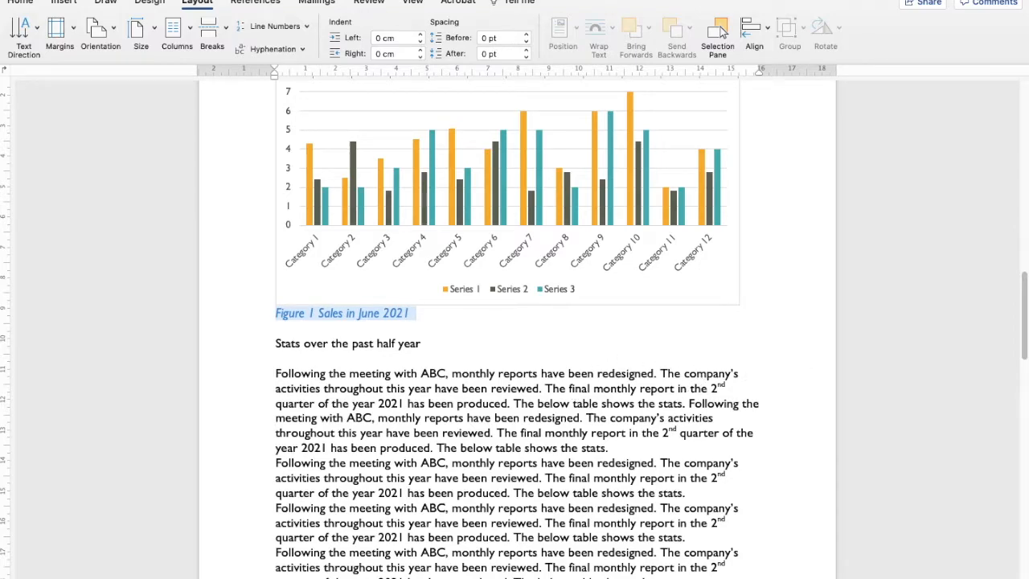
{"action": "scroll", "coordinate": [327, 378], "scroll_direction": "up", "scroll_amount": 2}
{"action": "left_click", "coordinate": [346, 407]}
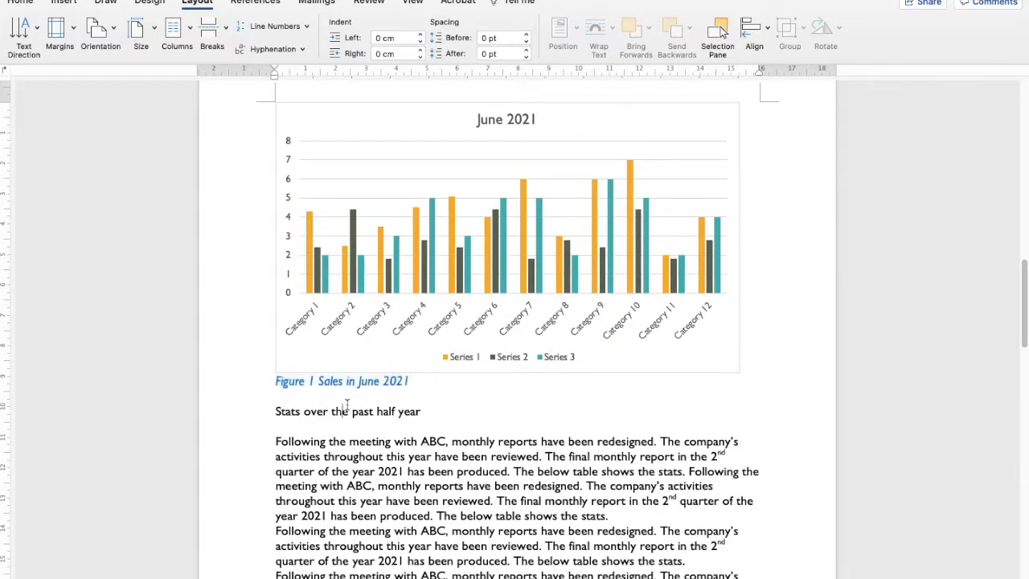
{"action": "left_click_drag", "start_coordinate": [409, 381], "coordinate": [289, 277]}
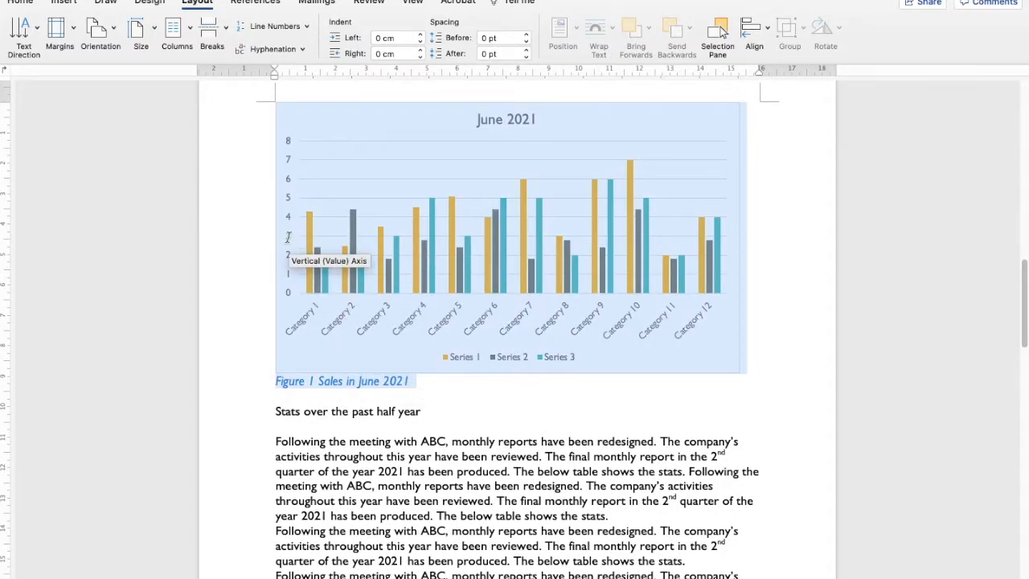
{"action": "left_click", "coordinate": [351, 411]}
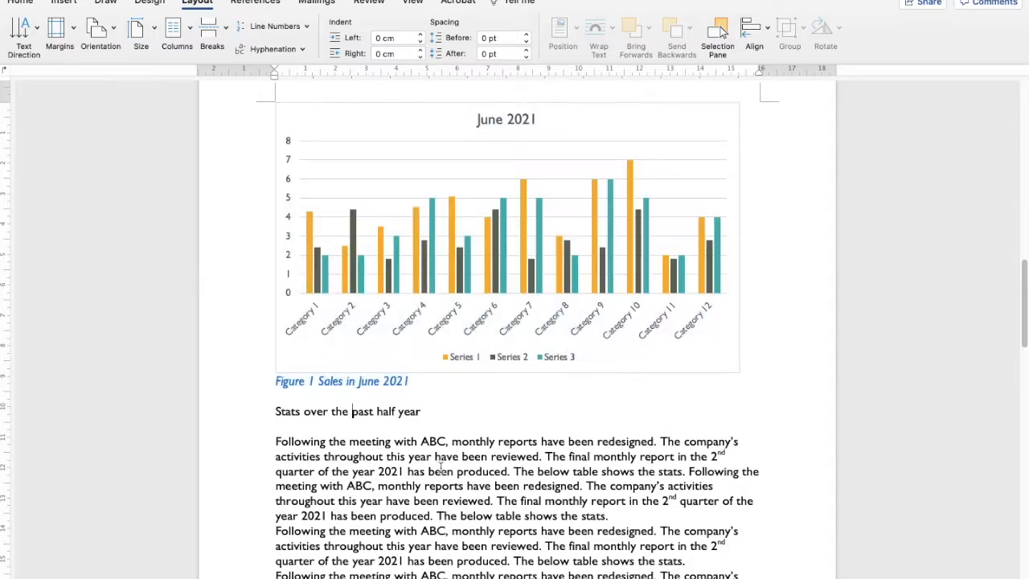
Select the June 2021 chart with its caption and apply Landscape orientation to the selected text only.
{"action": "left_click_drag", "start_coordinate": [629, 517], "coordinate": [298, 333]}
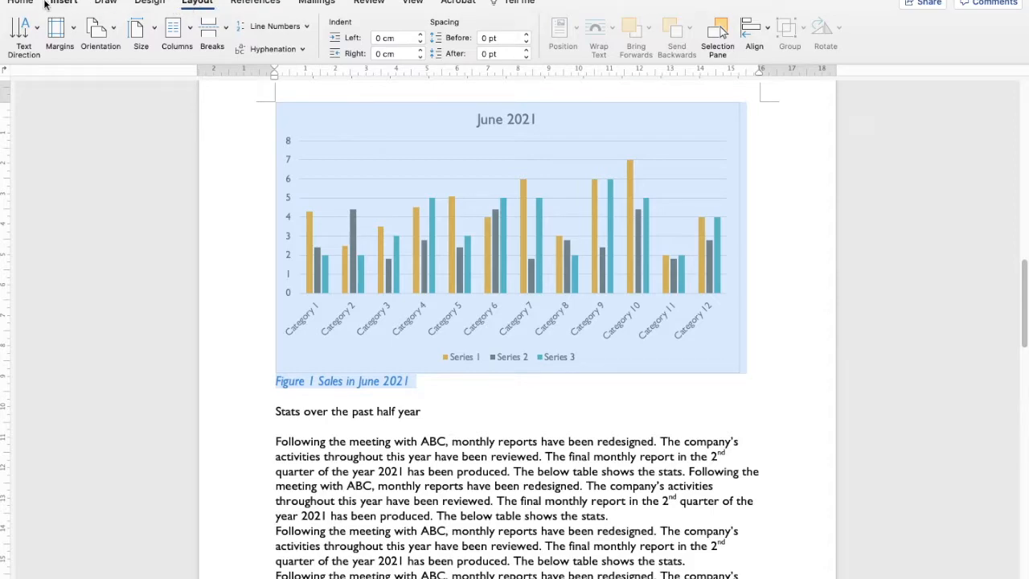
{"action": "left_click", "coordinate": [20, 3]}
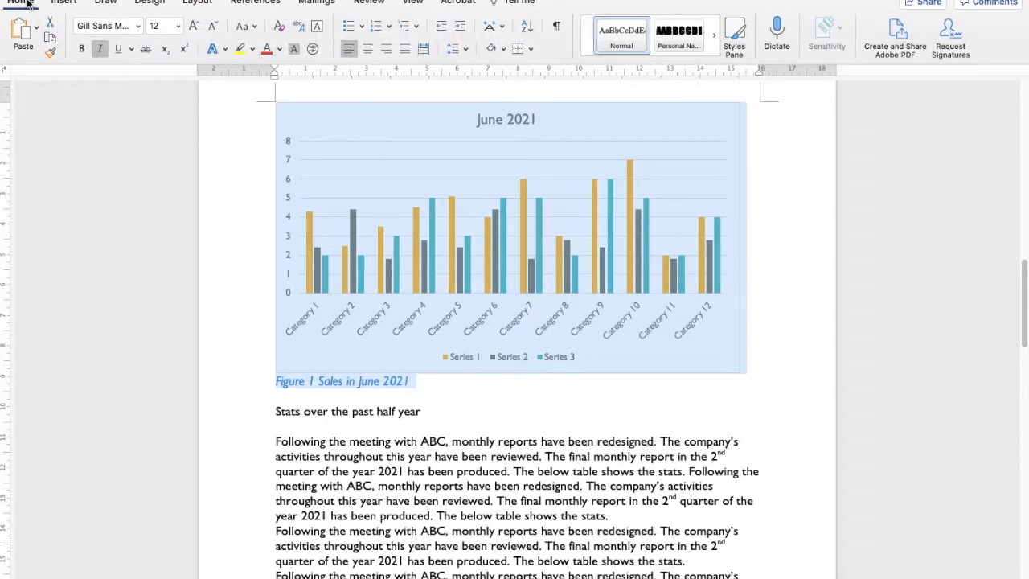
{"action": "left_click", "coordinate": [195, 2]}
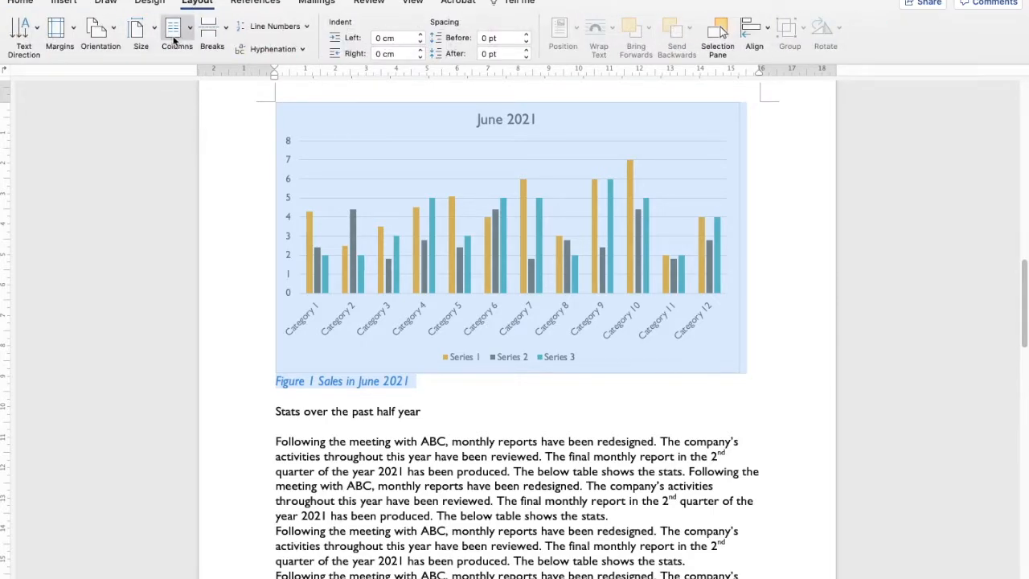
{"action": "left_click", "coordinate": [72, 33]}
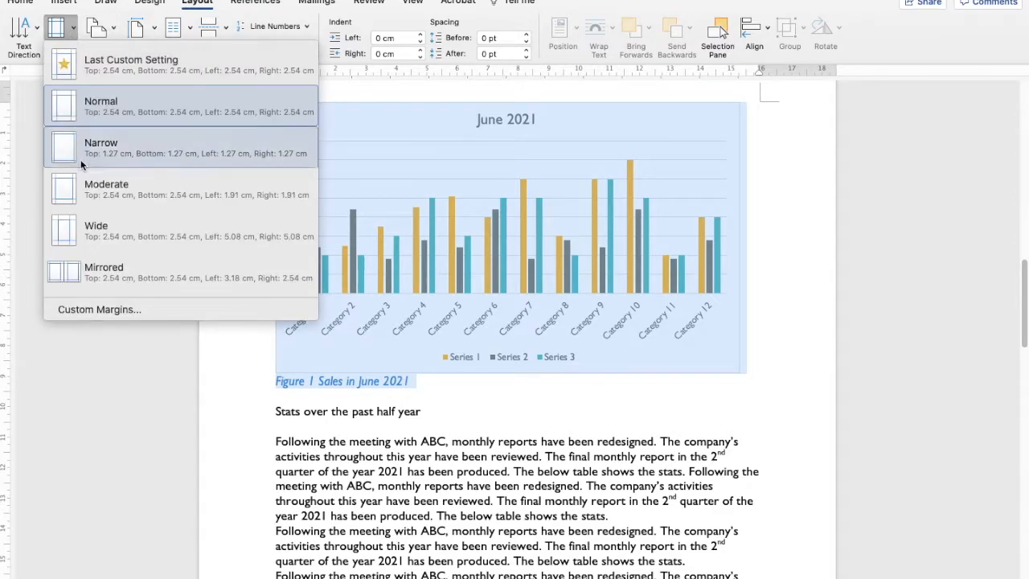
{"action": "left_click", "coordinate": [111, 314]}
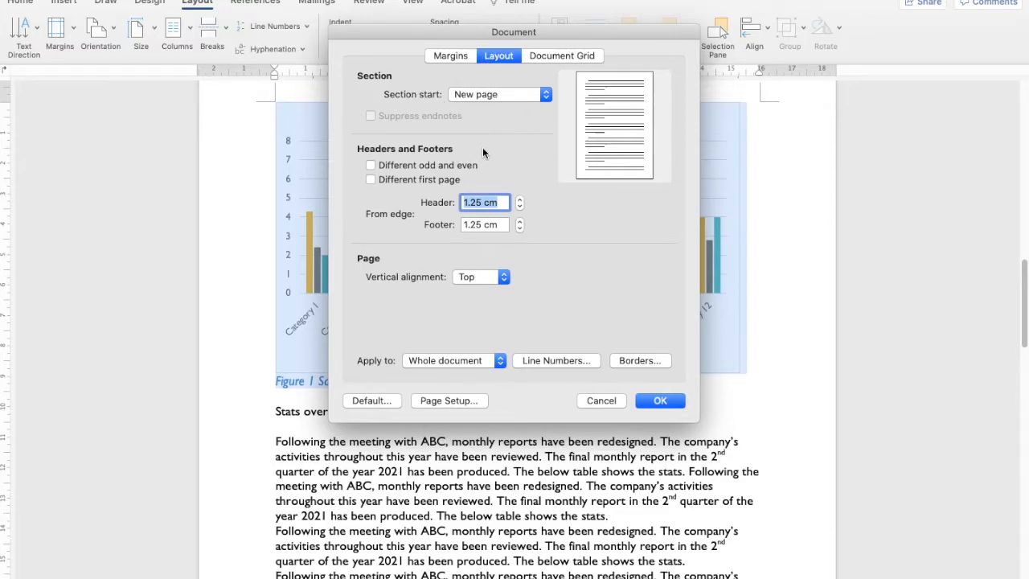
{"action": "left_click", "coordinate": [461, 56]}
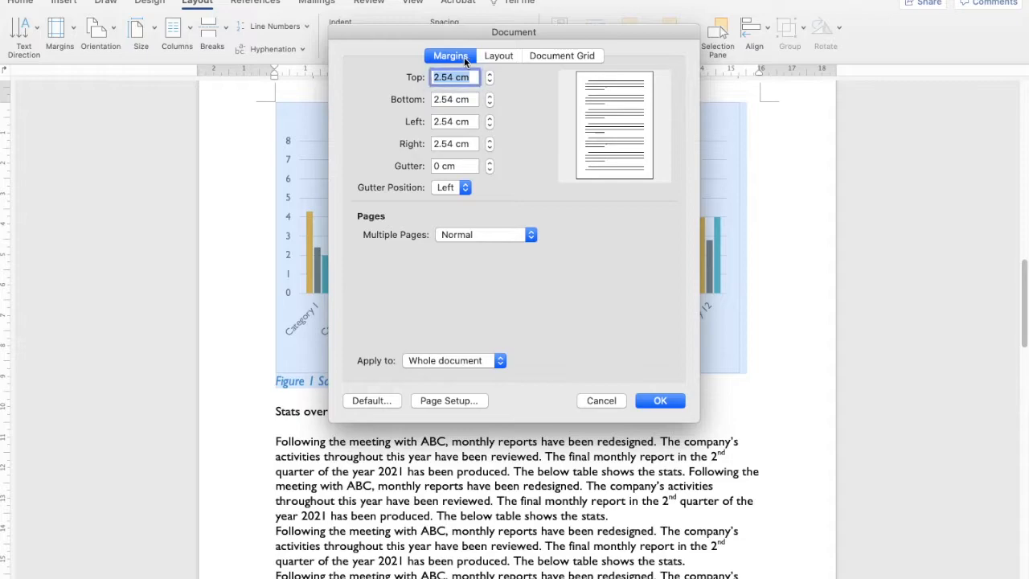
{"action": "left_click", "coordinate": [553, 55]}
{"action": "left_click", "coordinate": [500, 56]}
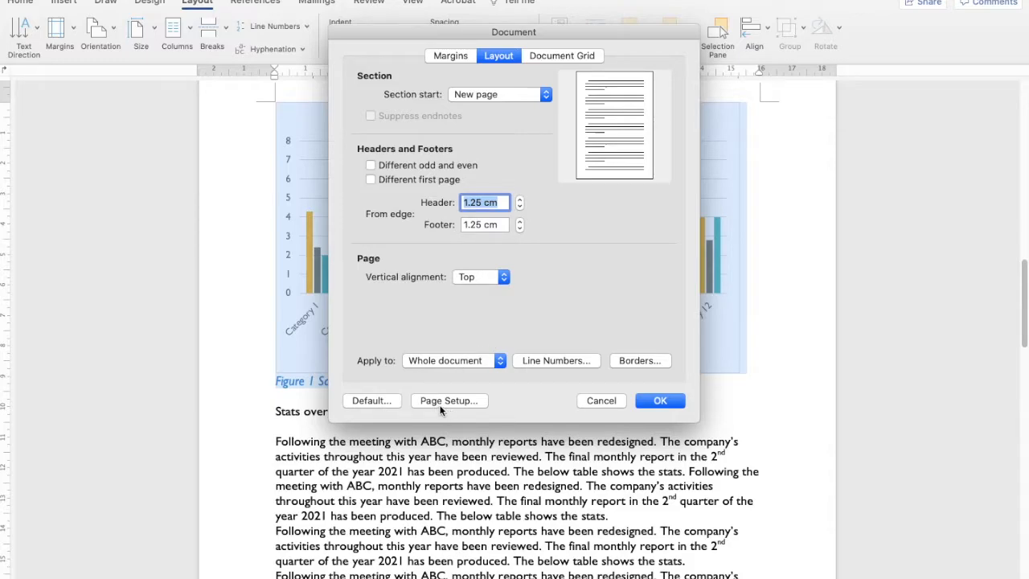
{"action": "left_click", "coordinate": [460, 402]}
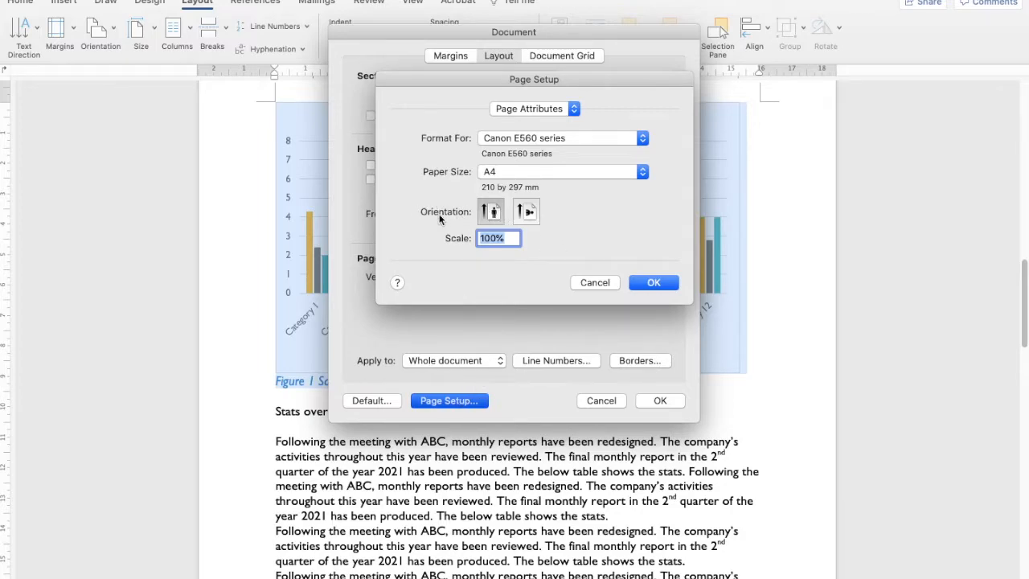
{"action": "left_click", "coordinate": [527, 214]}
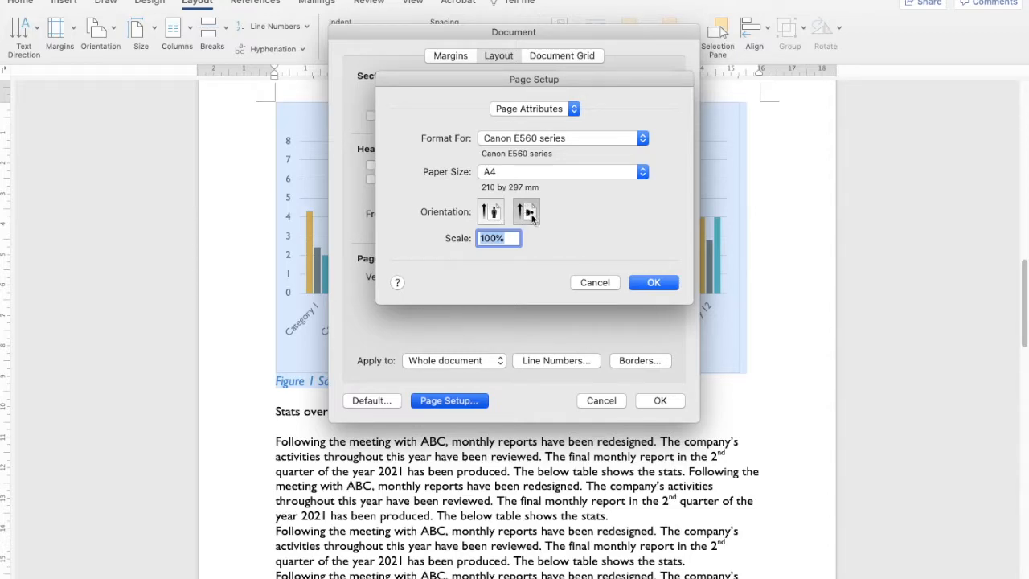
{"action": "left_click", "coordinate": [645, 283]}
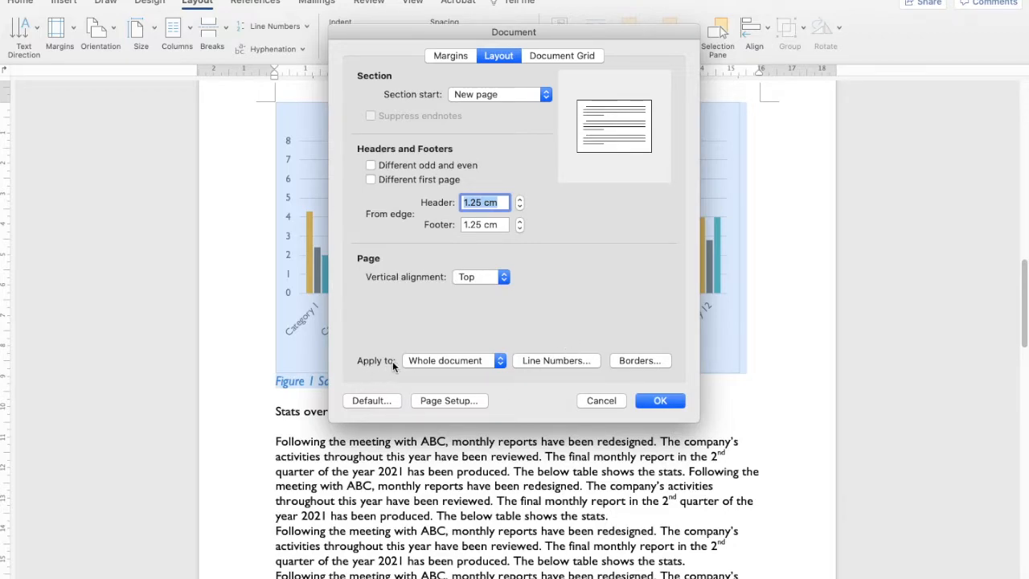
{"action": "left_click", "coordinate": [495, 362]}
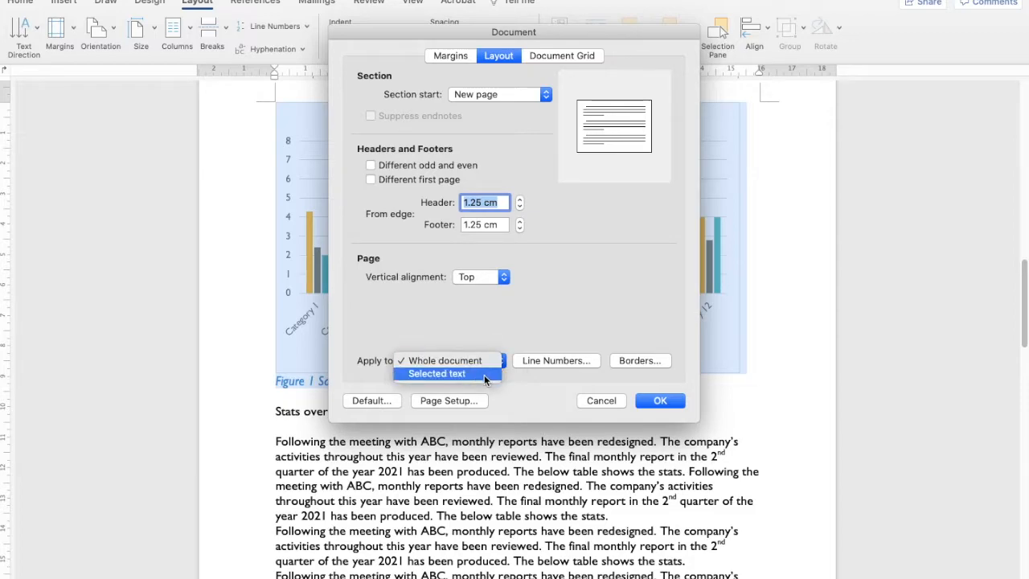
{"action": "left_click", "coordinate": [484, 375]}
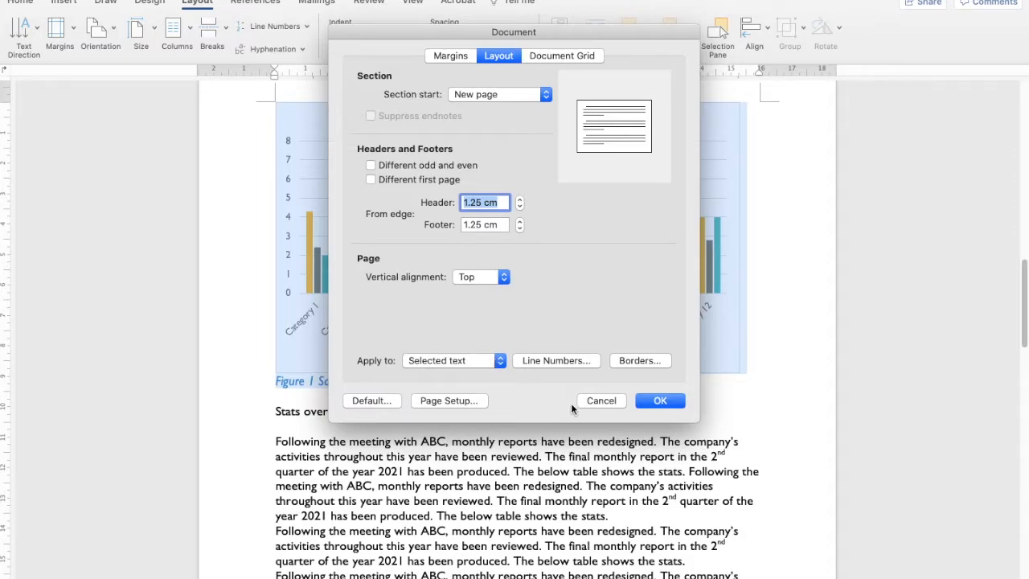
{"action": "left_click", "coordinate": [660, 402]}
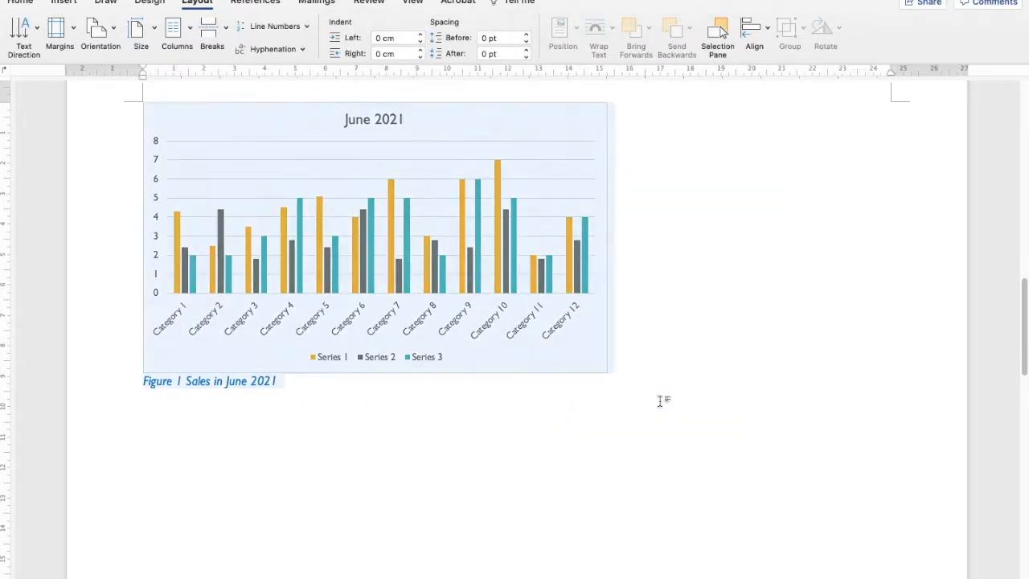
Scroll through the surrounding pages to check the chart's landscape page against the portrait text pages.
{"action": "scroll", "coordinate": [544, 434], "scroll_direction": "up", "scroll_amount": 2}
{"action": "scroll", "coordinate": [543, 437], "scroll_direction": "up", "scroll_amount": 15}
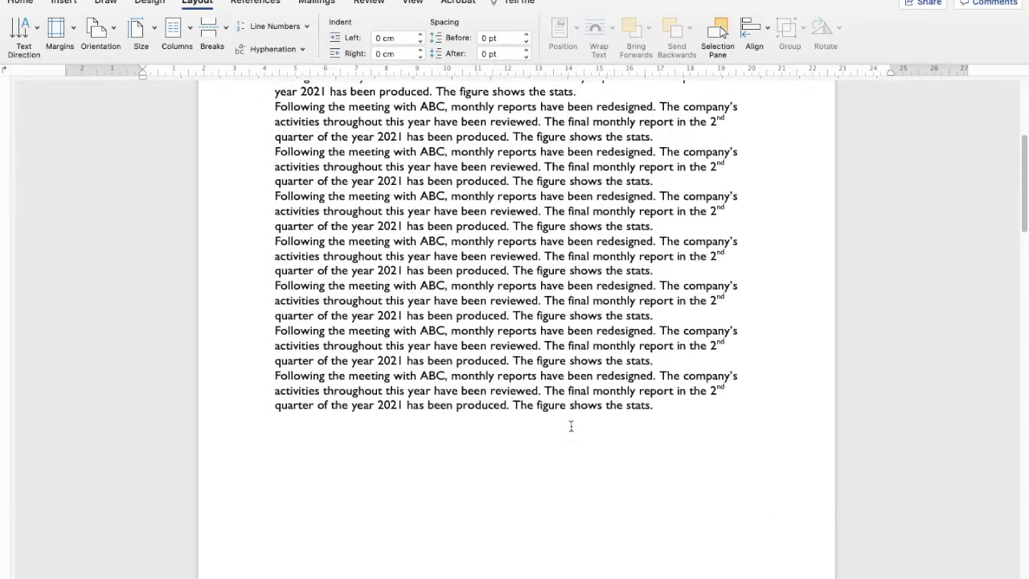
{"action": "scroll", "coordinate": [554, 414], "scroll_direction": "down", "scroll_amount": 15}
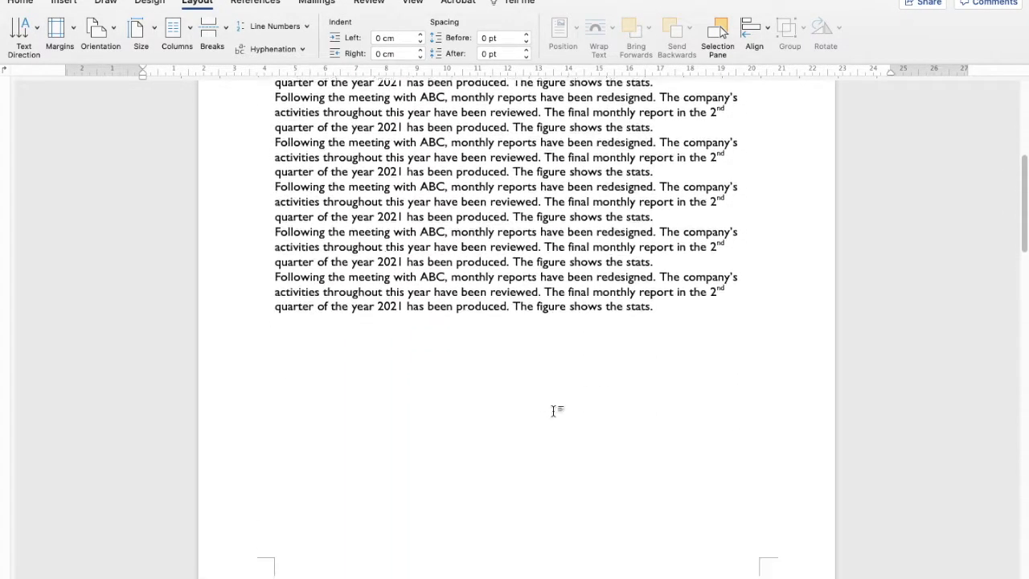
{"action": "scroll", "coordinate": [555, 414], "scroll_direction": "down", "scroll_amount": 5}
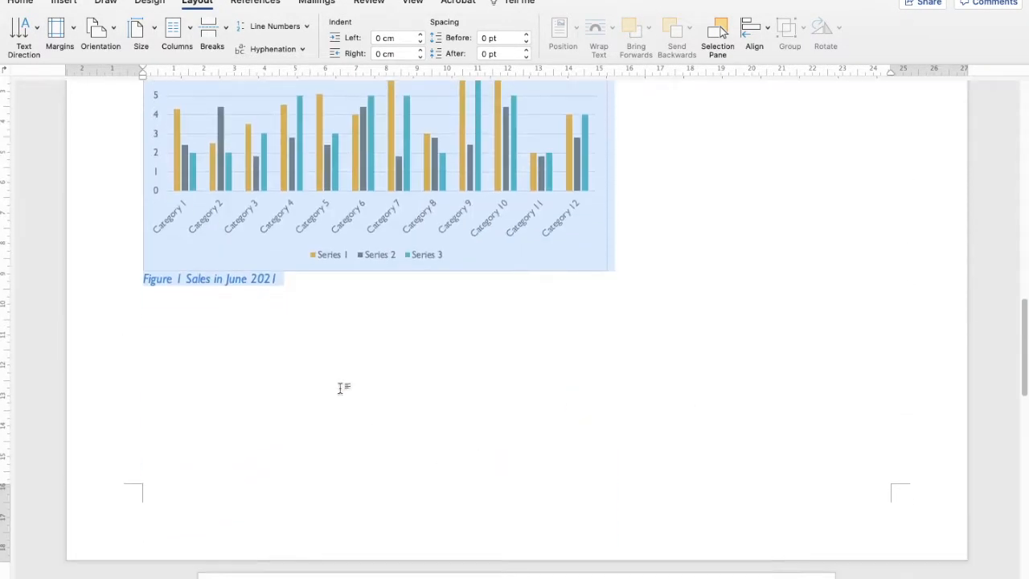
{"action": "scroll", "coordinate": [480, 366], "scroll_direction": "down", "scroll_amount": 10}
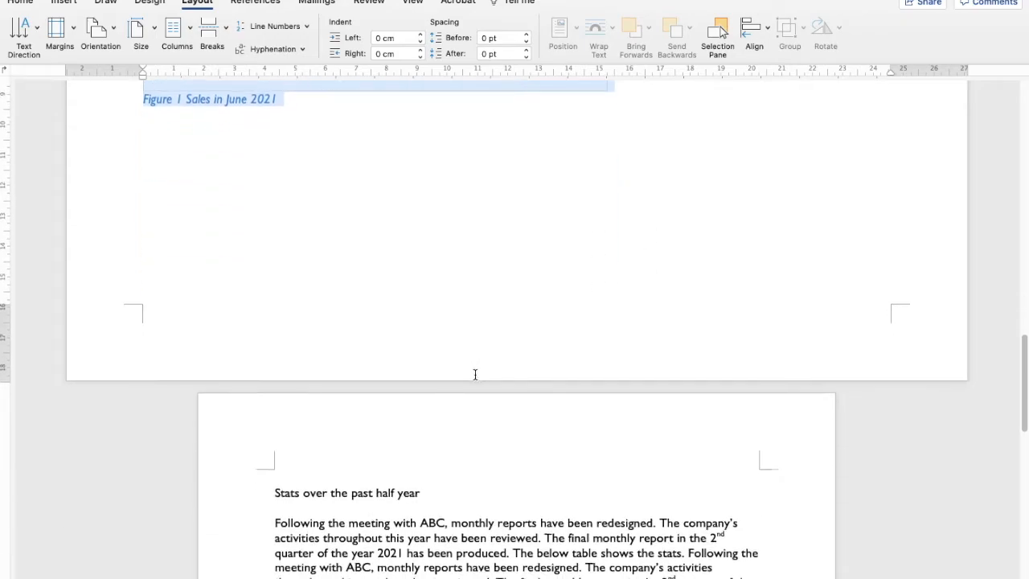
{"action": "scroll", "coordinate": [475, 374], "scroll_direction": "up", "scroll_amount": 5}
{"action": "scroll", "coordinate": [475, 374], "scroll_direction": "up", "scroll_amount": 8}
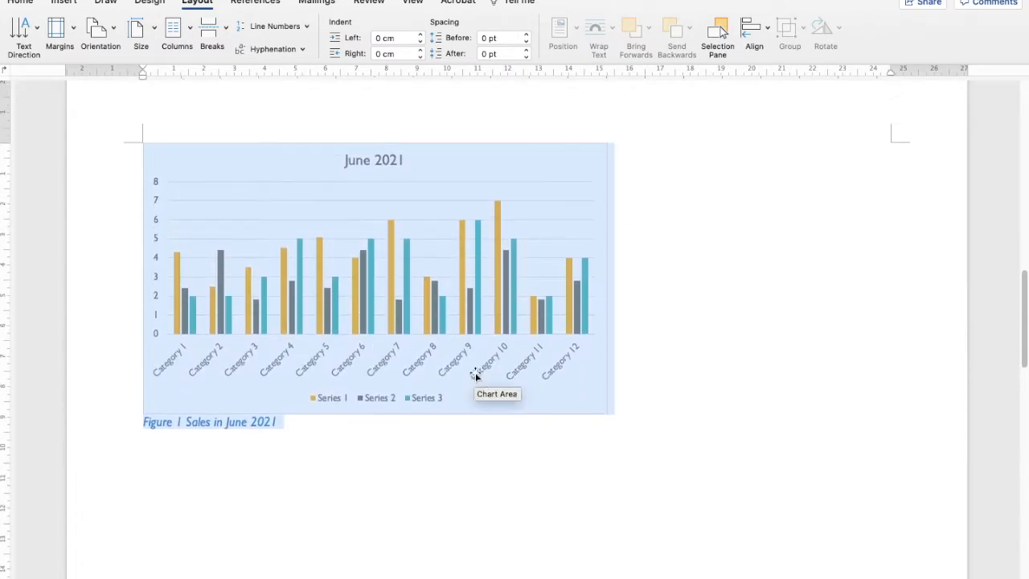
Enlarge the June 2021 chart to span the width of the landscape page.
{"action": "left_click", "coordinate": [339, 453]}
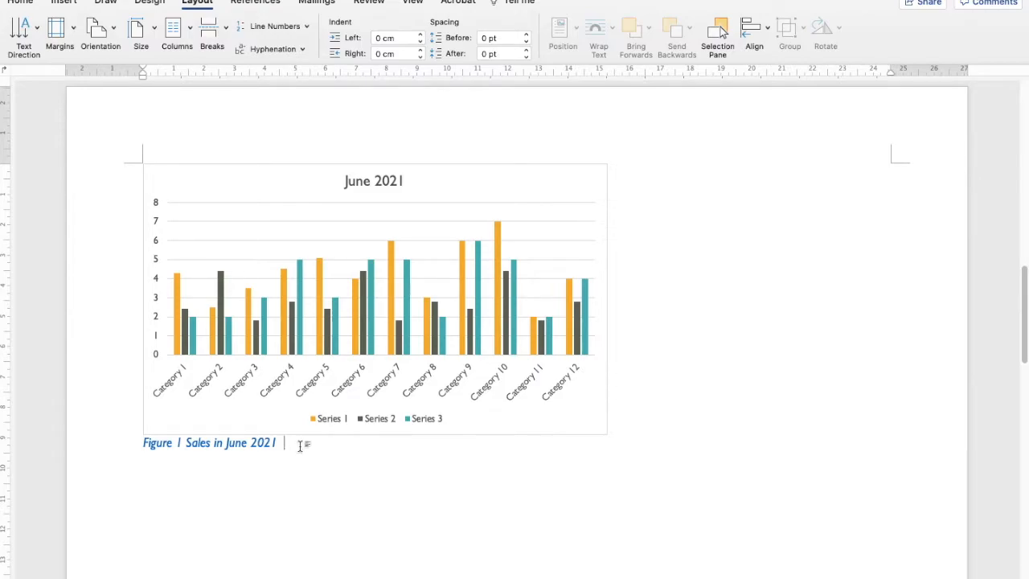
{"action": "left_click", "coordinate": [595, 420]}
{"action": "scroll", "coordinate": [605, 422], "scroll_direction": "down", "scroll_amount": 4}
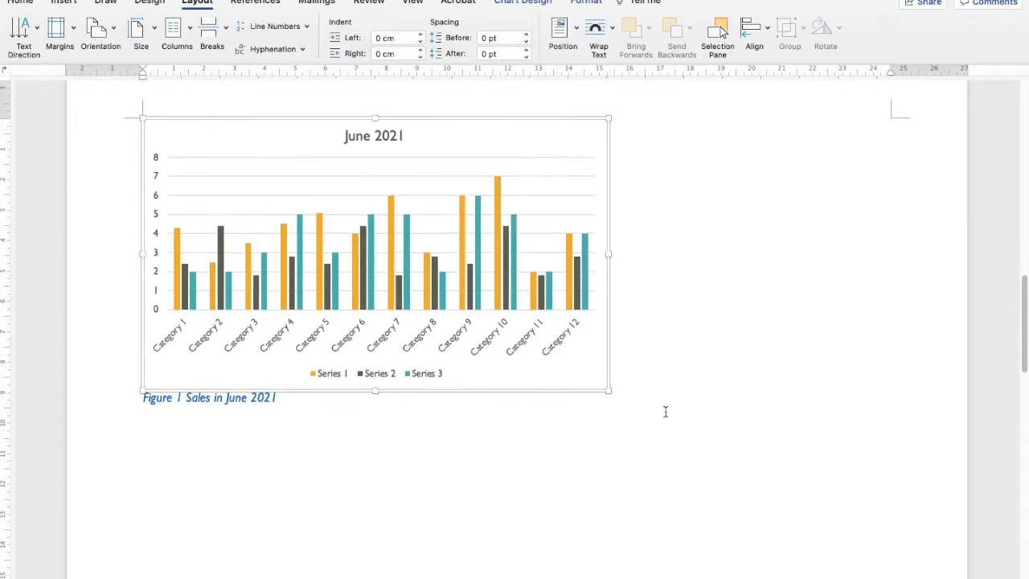
{"action": "scroll", "coordinate": [634, 354], "scroll_direction": "up", "scroll_amount": 2}
{"action": "left_click_drag", "start_coordinate": [608, 402], "coordinate": [829, 490]}
{"action": "left_click", "coordinate": [611, 496]}
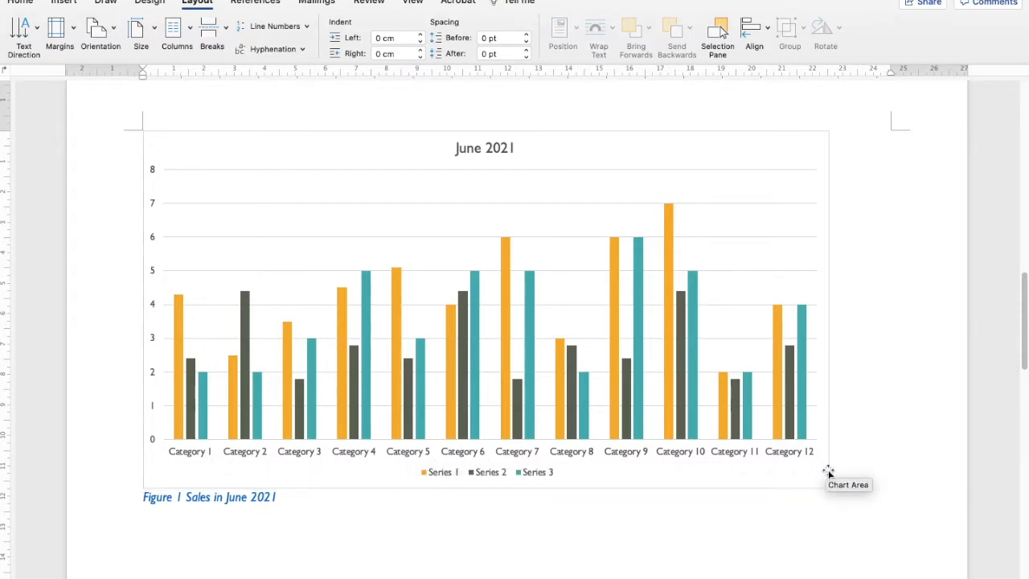
Scroll down through the following text to review the sales category table.
{"action": "scroll", "coordinate": [794, 481], "scroll_direction": "down", "scroll_amount": 2}
{"action": "scroll", "coordinate": [794, 481], "scroll_direction": "down", "scroll_amount": 10}
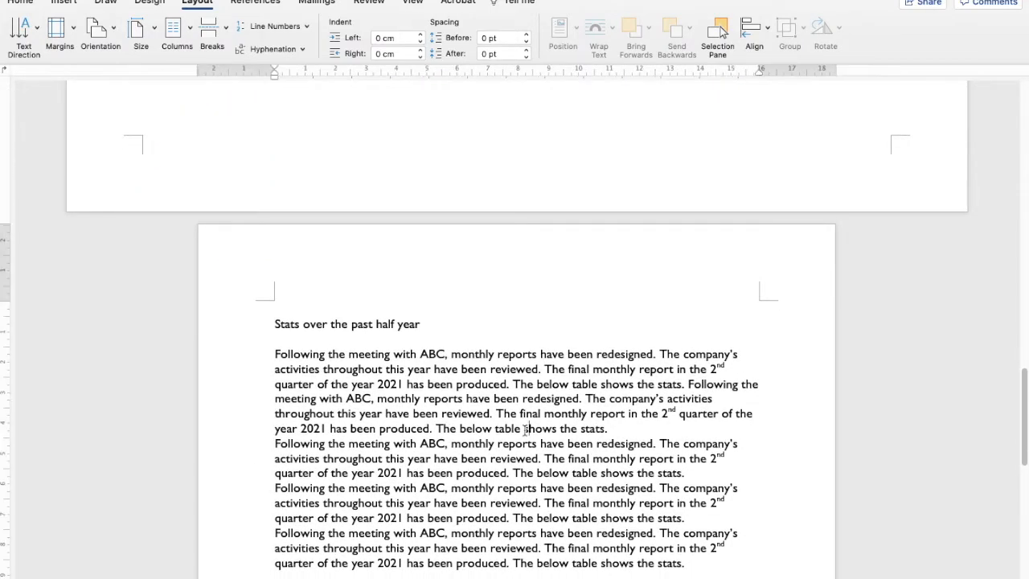
{"action": "scroll", "coordinate": [482, 418], "scroll_direction": "down", "scroll_amount": 8}
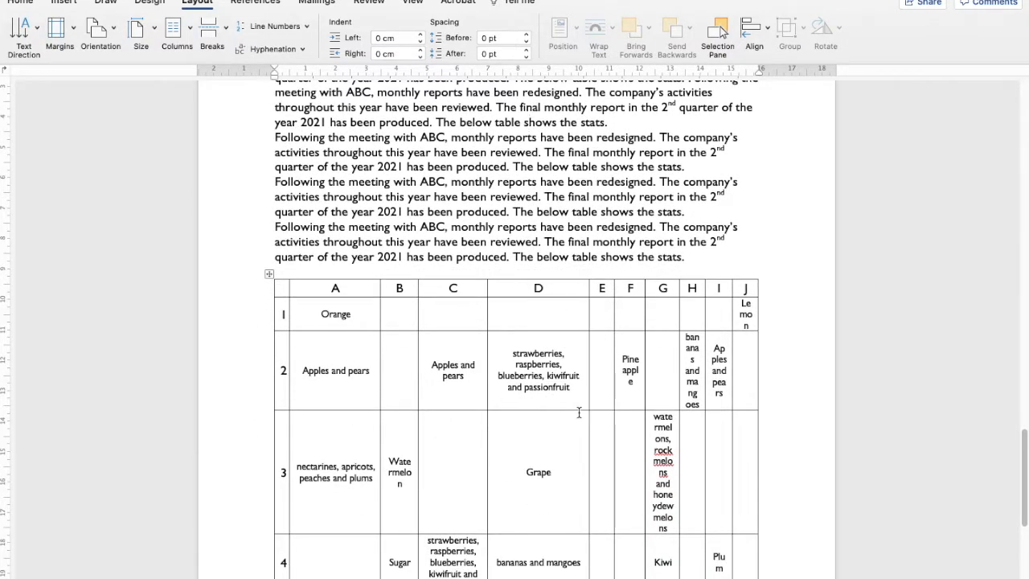
{"action": "scroll", "coordinate": [368, 233], "scroll_direction": "up", "scroll_amount": 2}
{"action": "scroll", "coordinate": [368, 249], "scroll_direction": "up", "scroll_amount": 2}
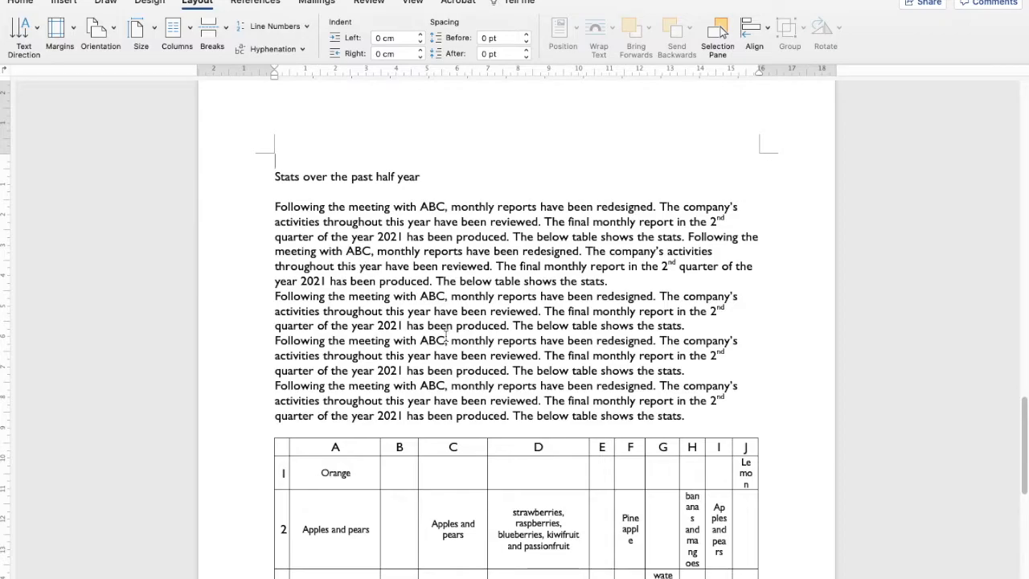
{"action": "scroll", "coordinate": [439, 344], "scroll_direction": "down", "scroll_amount": 2}
{"action": "scroll", "coordinate": [439, 343], "scroll_direction": "down", "scroll_amount": 5}
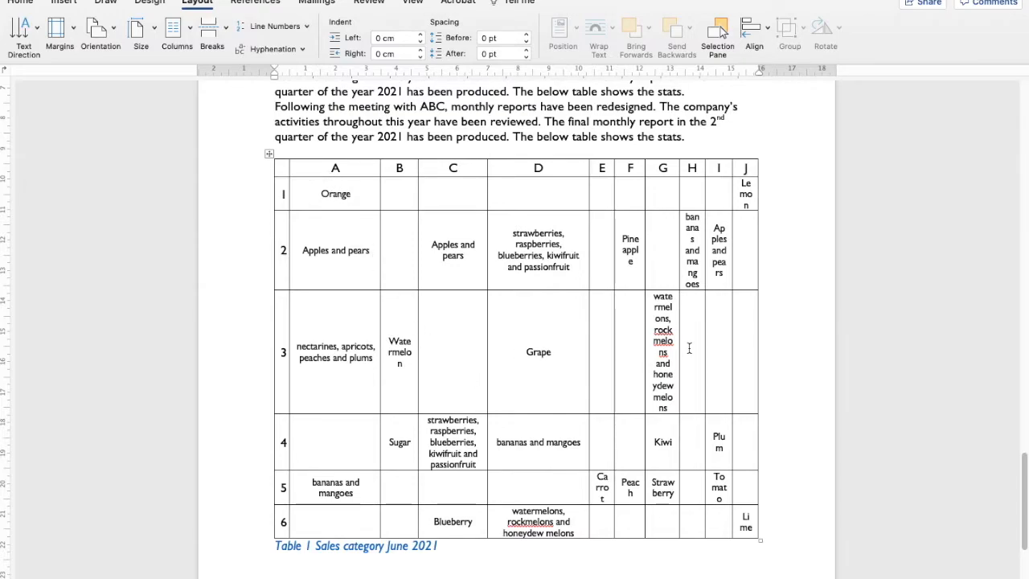
{"action": "mouse_move", "coordinate": [760, 341]}
{"action": "left_mouse_down"}
{"action": "mouse_move", "coordinate": [931, 341]}
{"action": "mouse_move", "coordinate": [755, 341]}
{"action": "mouse_move", "coordinate": [773, 339]}
{"action": "left_mouse_up"}
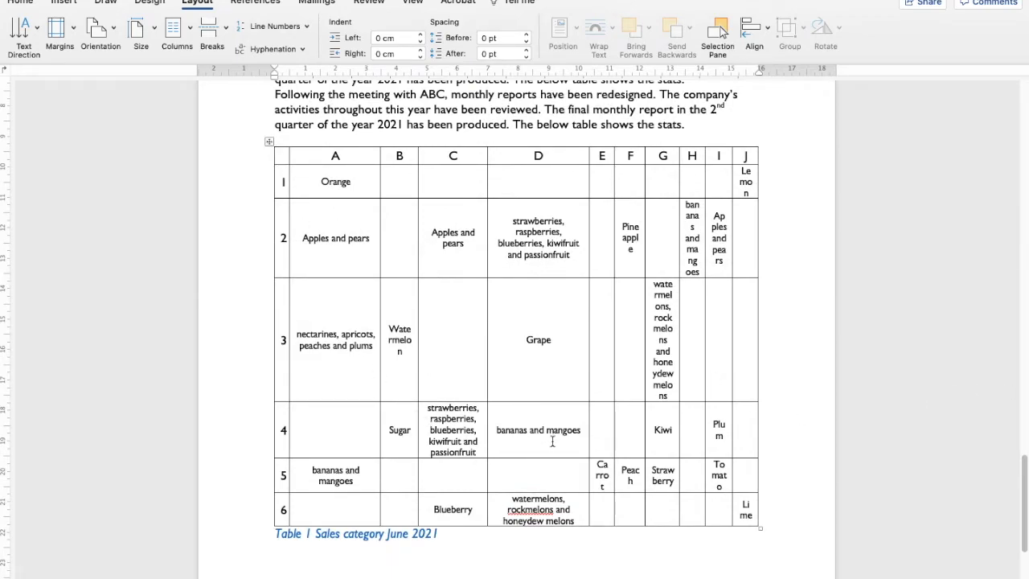
Select the sales category table with its caption and apply Landscape orientation to the selected text only.
{"action": "left_click_drag", "start_coordinate": [442, 533], "coordinate": [282, 159]}
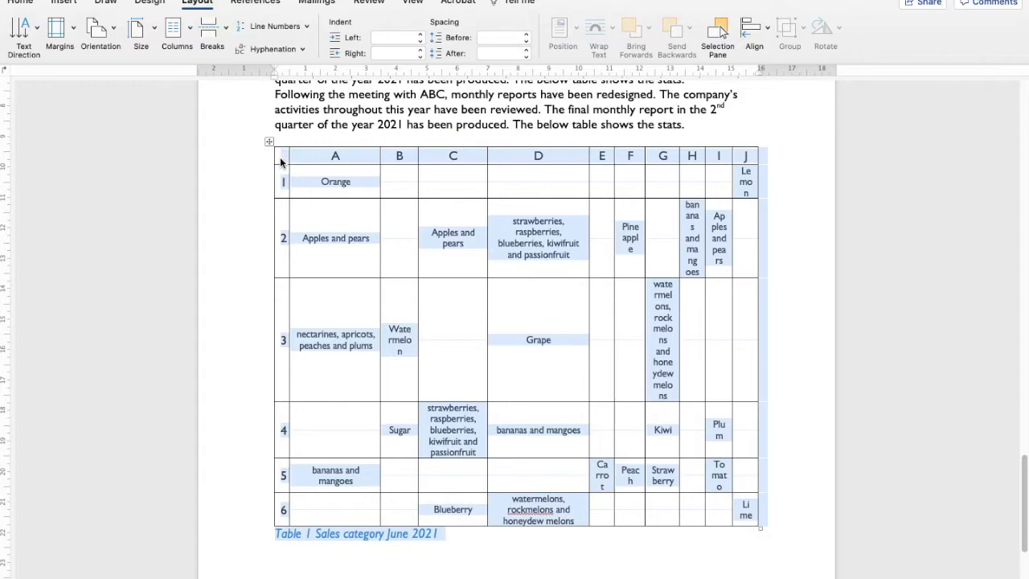
{"action": "left_click", "coordinate": [74, 30]}
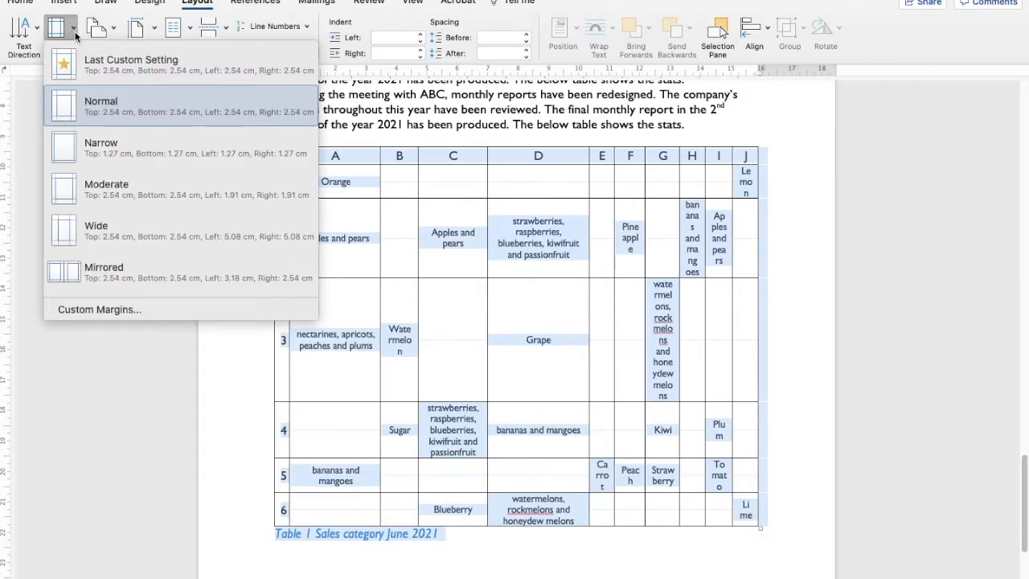
{"action": "left_click", "coordinate": [116, 310]}
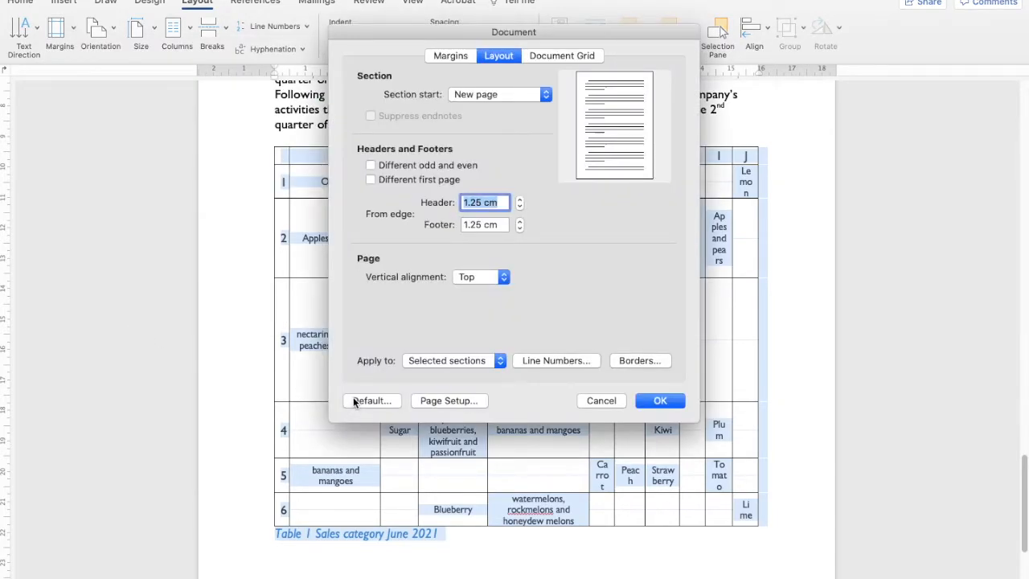
{"action": "left_click", "coordinate": [458, 400]}
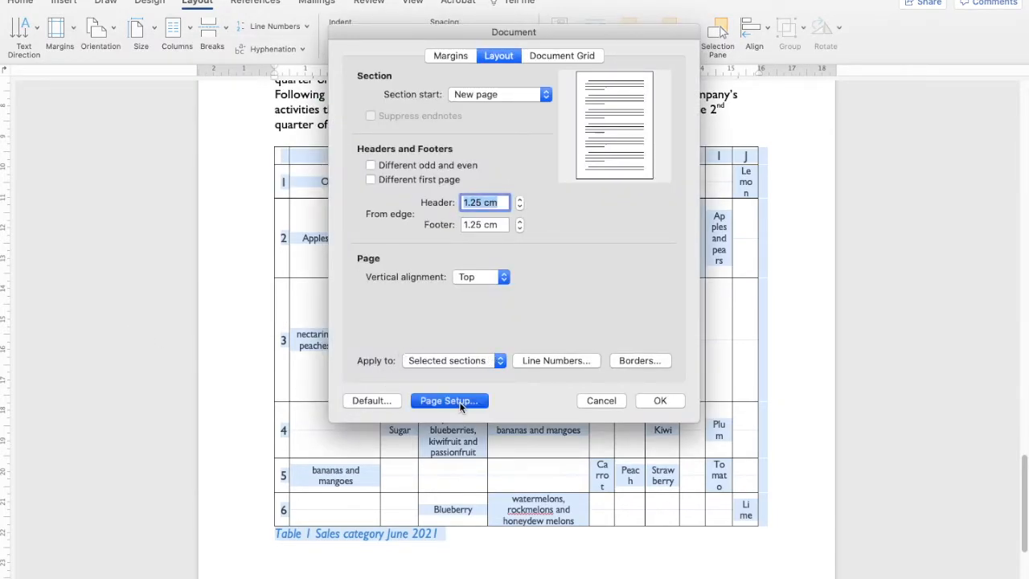
{"action": "left_click", "coordinate": [524, 214]}
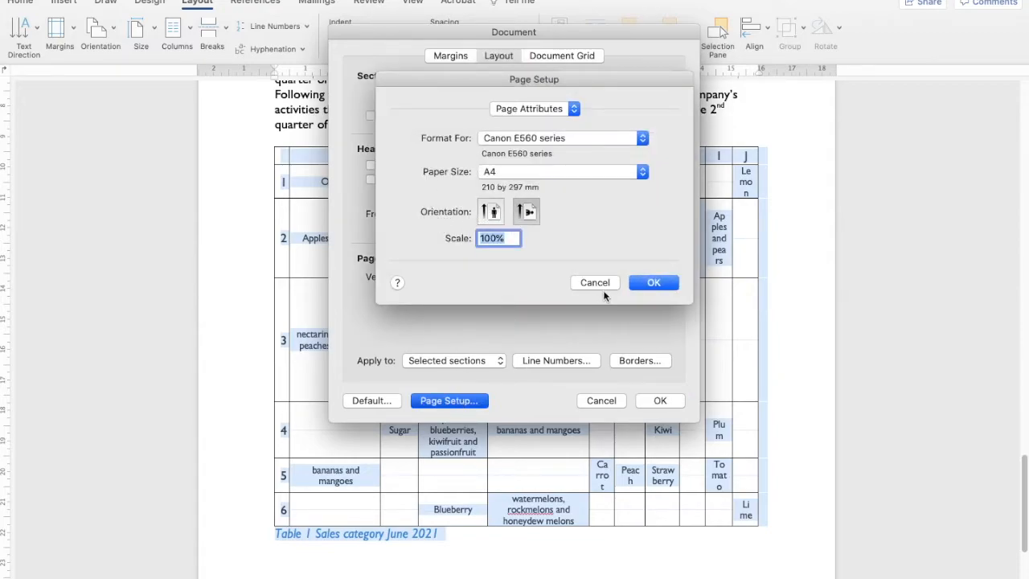
{"action": "left_click", "coordinate": [653, 283]}
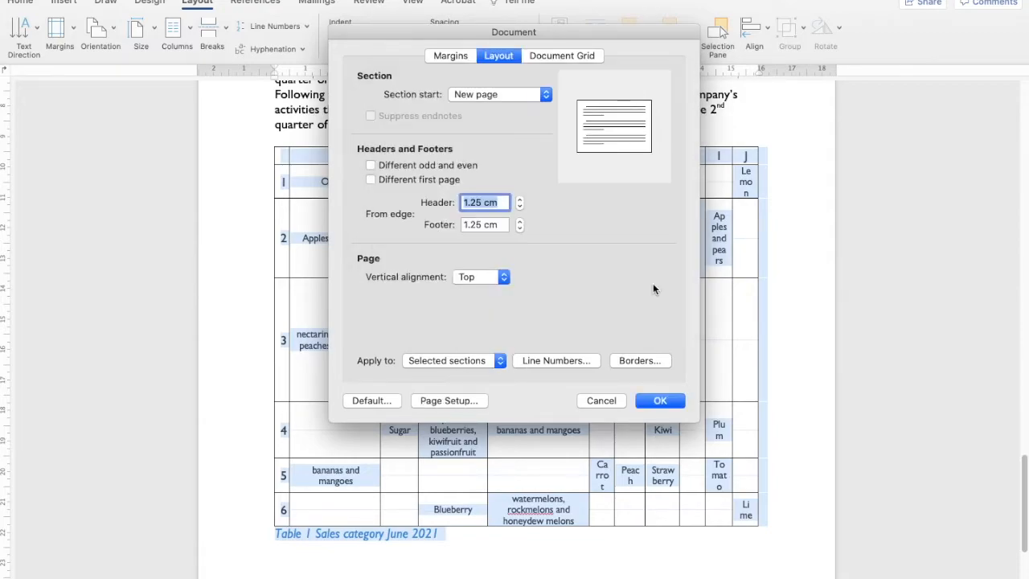
{"action": "left_click", "coordinate": [471, 363]}
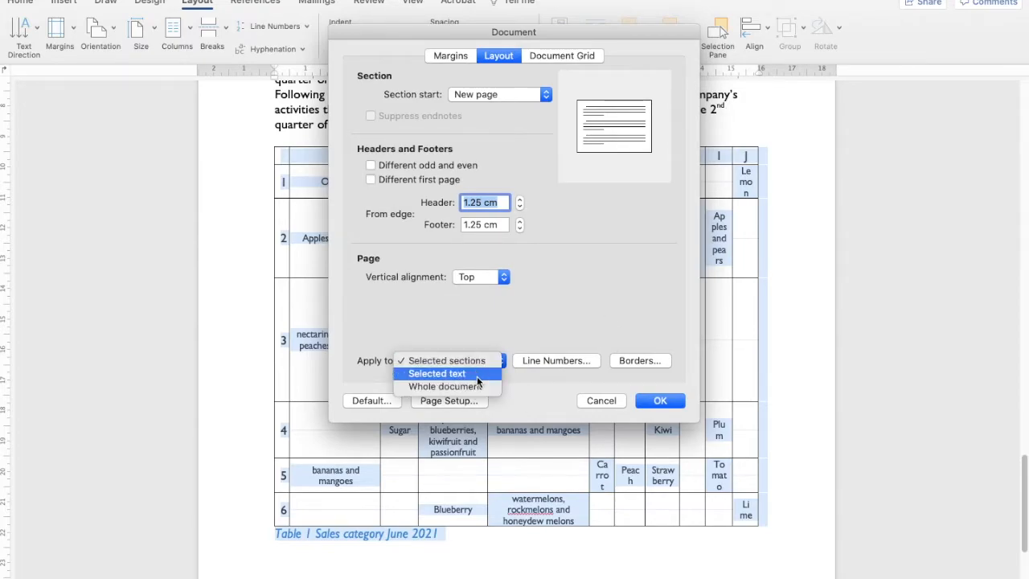
{"action": "left_click", "coordinate": [472, 374]}
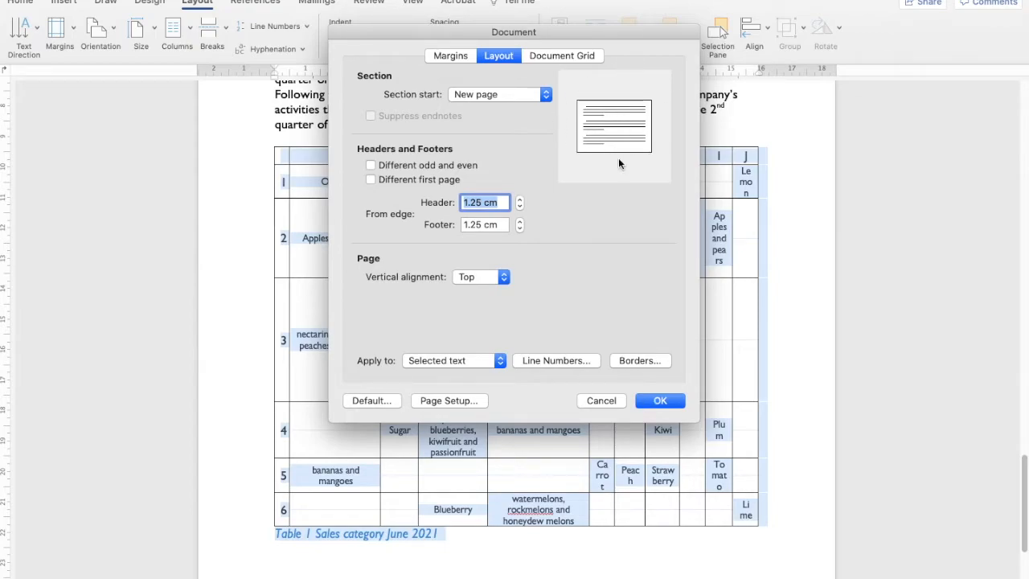
{"action": "left_click", "coordinate": [660, 401]}
{"action": "scroll", "coordinate": [635, 438], "scroll_direction": "down", "scroll_amount": 10}
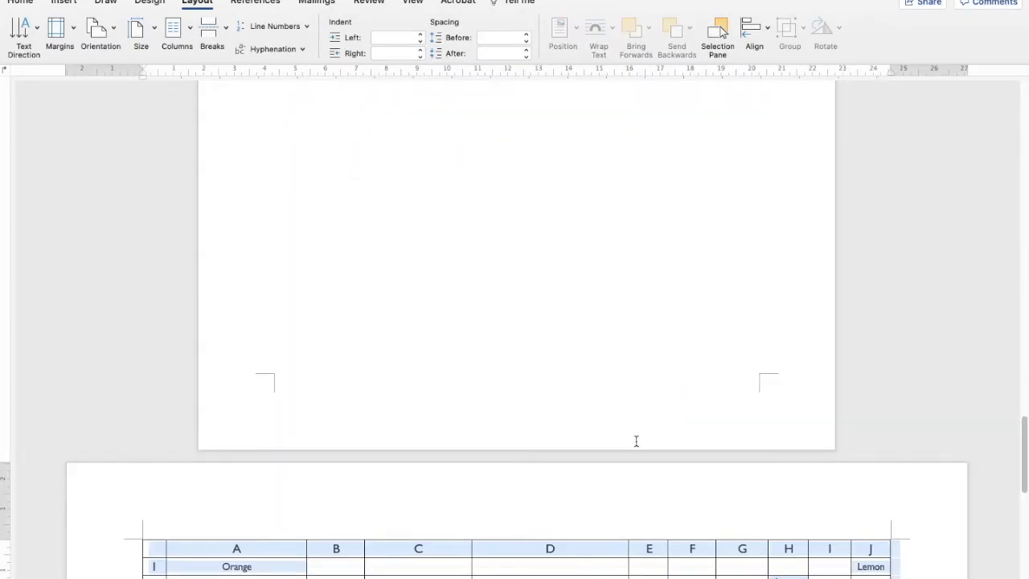
Resize the sales table's columns A through G by moving their borders so cell text wraps less.
{"action": "scroll", "coordinate": [635, 437], "scroll_direction": "down", "scroll_amount": 5}
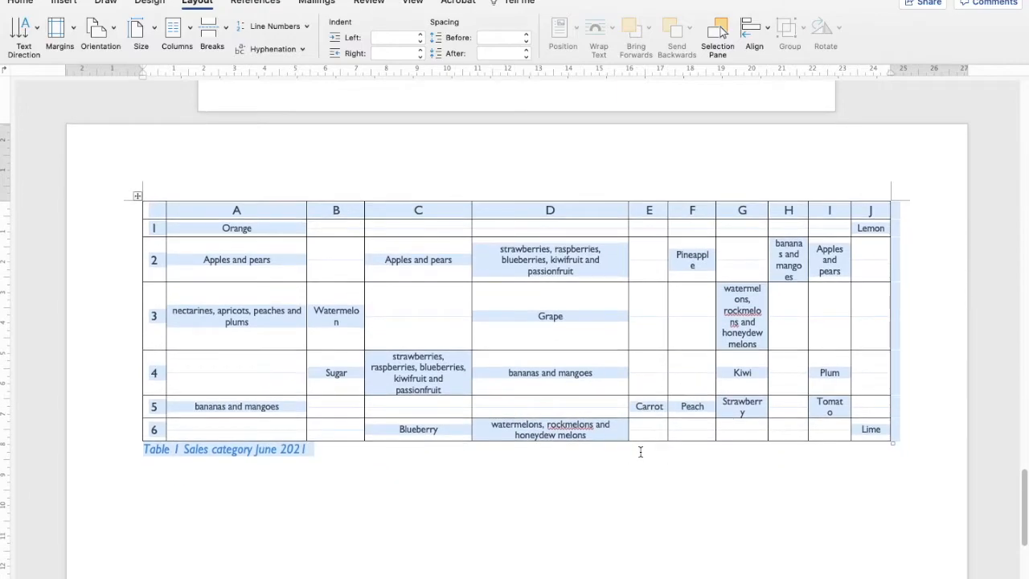
{"action": "left_click", "coordinate": [443, 508]}
{"action": "scroll", "coordinate": [446, 506], "scroll_direction": "down", "scroll_amount": 3}
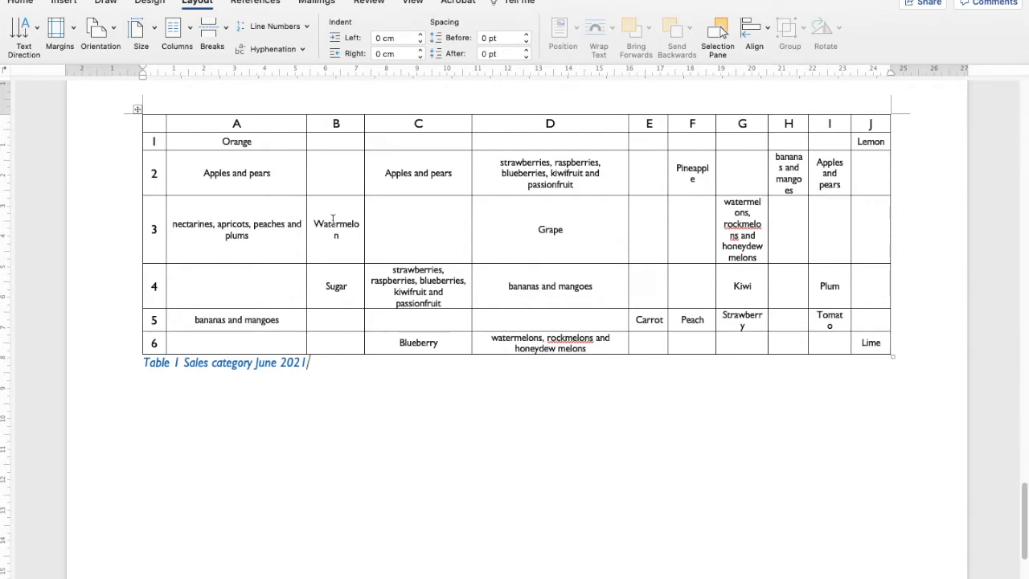
{"action": "left_click_drag", "start_coordinate": [305, 209], "coordinate": [271, 211]}
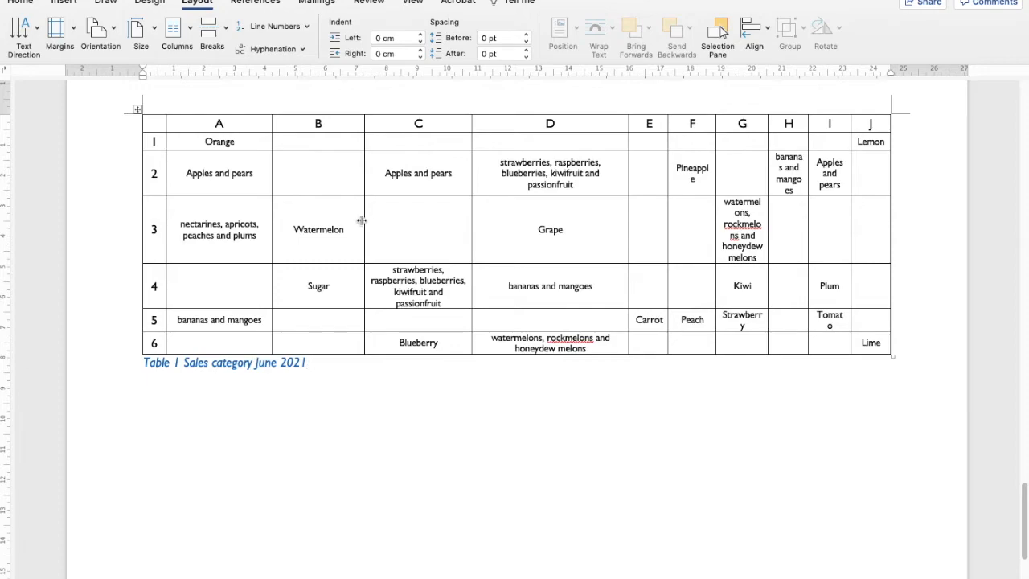
{"action": "left_click_drag", "start_coordinate": [363, 219], "coordinate": [340, 217]}
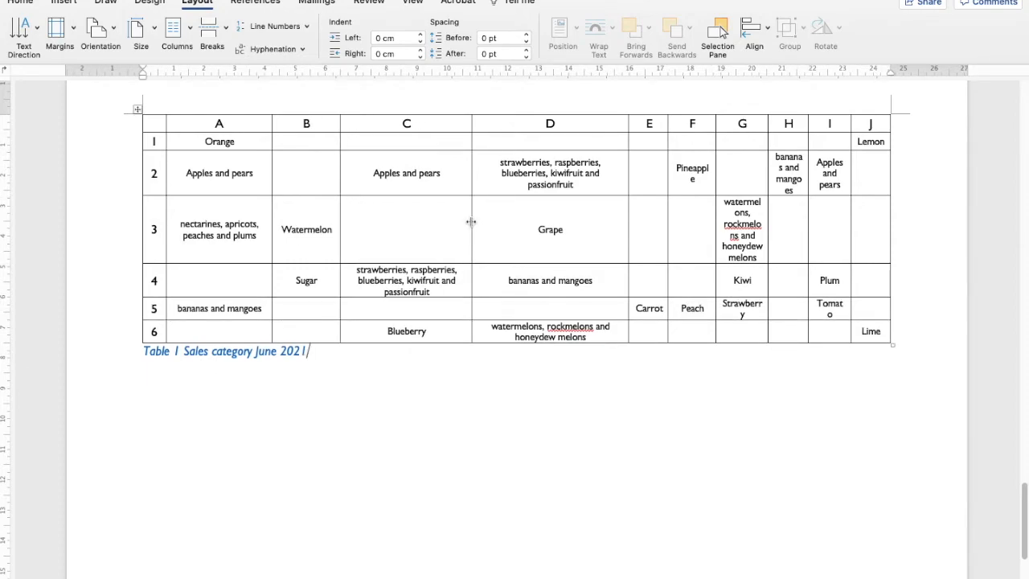
{"action": "left_click_drag", "start_coordinate": [471, 221], "coordinate": [462, 220]}
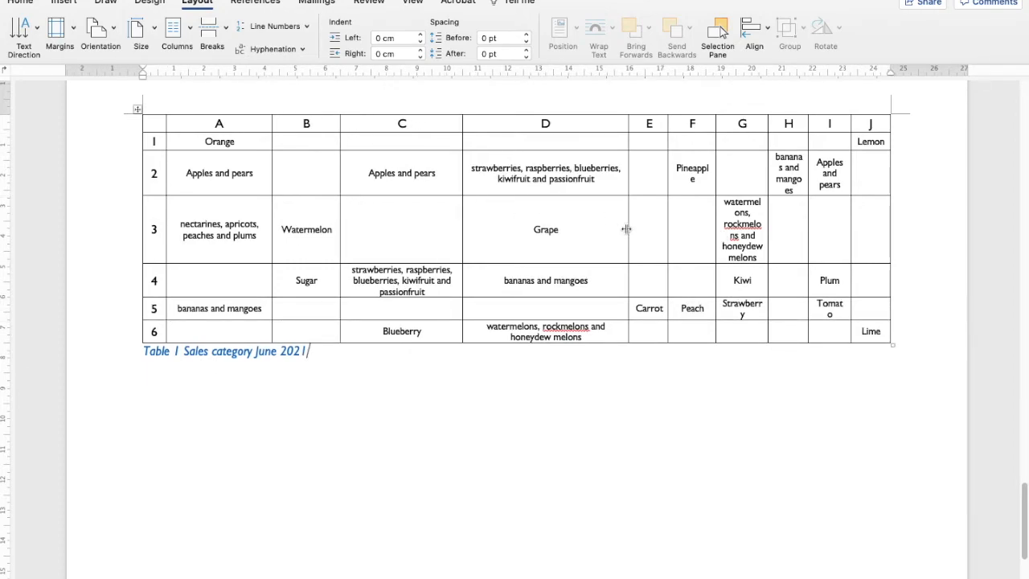
{"action": "left_click_drag", "start_coordinate": [627, 228], "coordinate": [594, 228]}
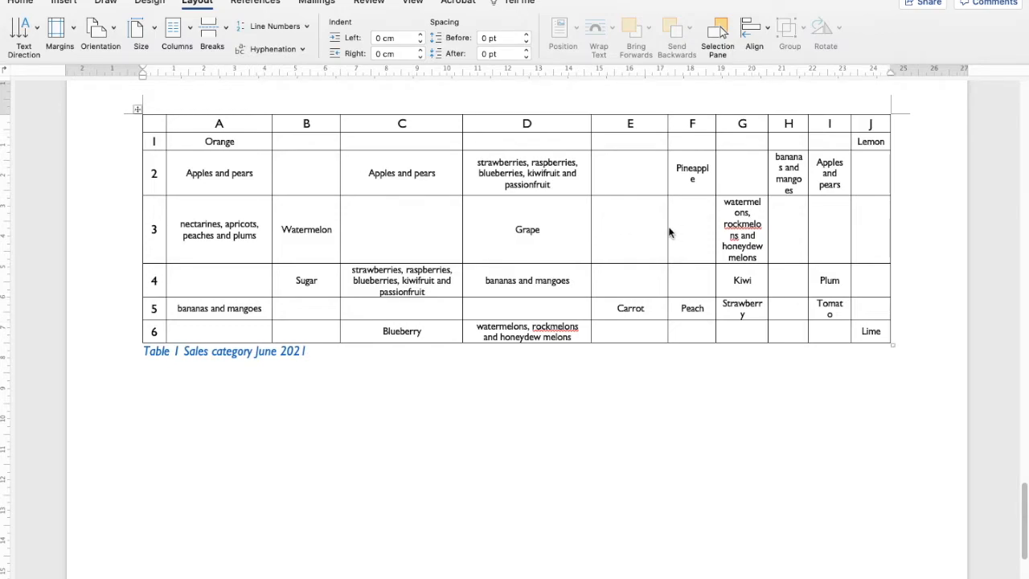
{"action": "left_click_drag", "start_coordinate": [667, 229], "coordinate": [645, 227]}
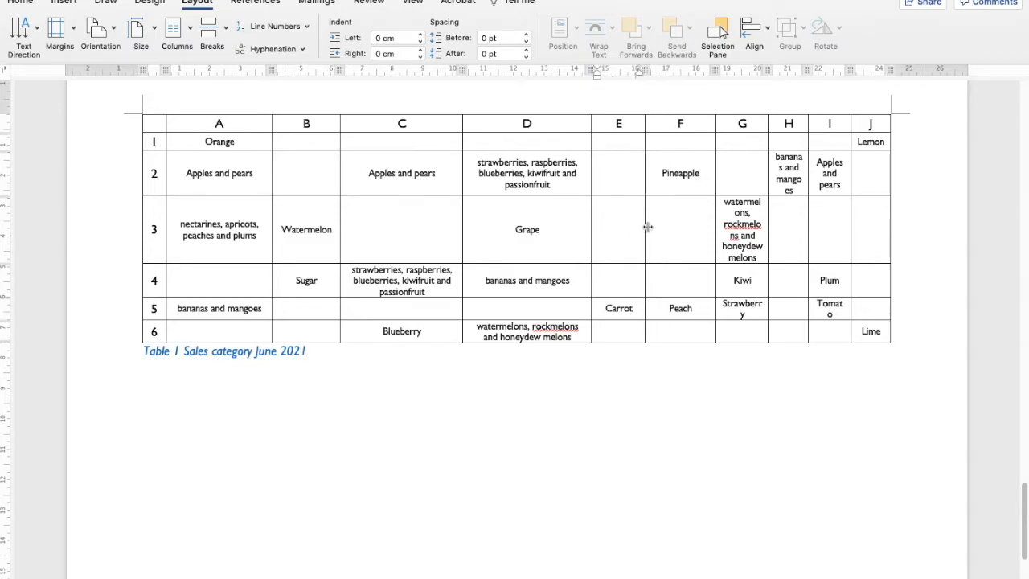
{"action": "left_click_drag", "start_coordinate": [714, 226], "coordinate": [700, 224]}
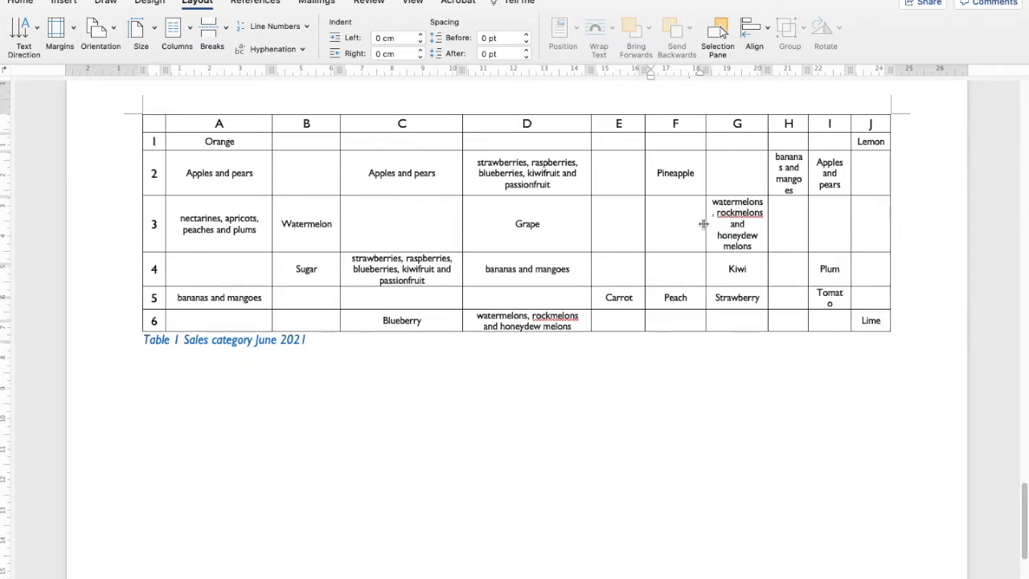
Scroll back up through the document to review the table, text and chart pages and their orientations.
{"action": "scroll", "coordinate": [546, 333], "scroll_direction": "down", "scroll_amount": 3}
{"action": "scroll", "coordinate": [547, 333], "scroll_direction": "up", "scroll_amount": 4}
{"action": "scroll", "coordinate": [547, 333], "scroll_direction": "up", "scroll_amount": 8}
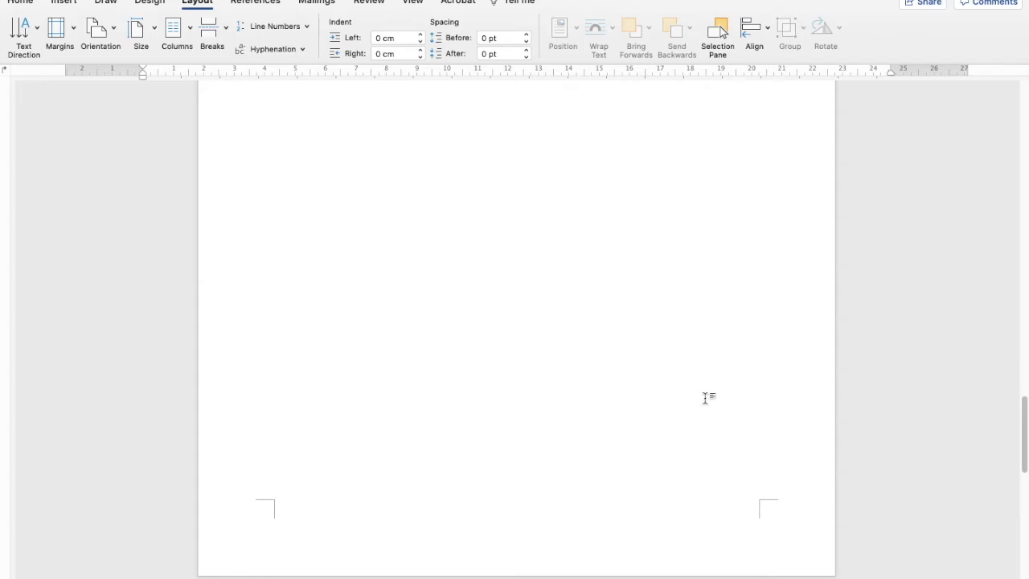
{"action": "scroll", "coordinate": [647, 360], "scroll_direction": "up", "scroll_amount": 2}
{"action": "scroll", "coordinate": [641, 363], "scroll_direction": "up", "scroll_amount": 10}
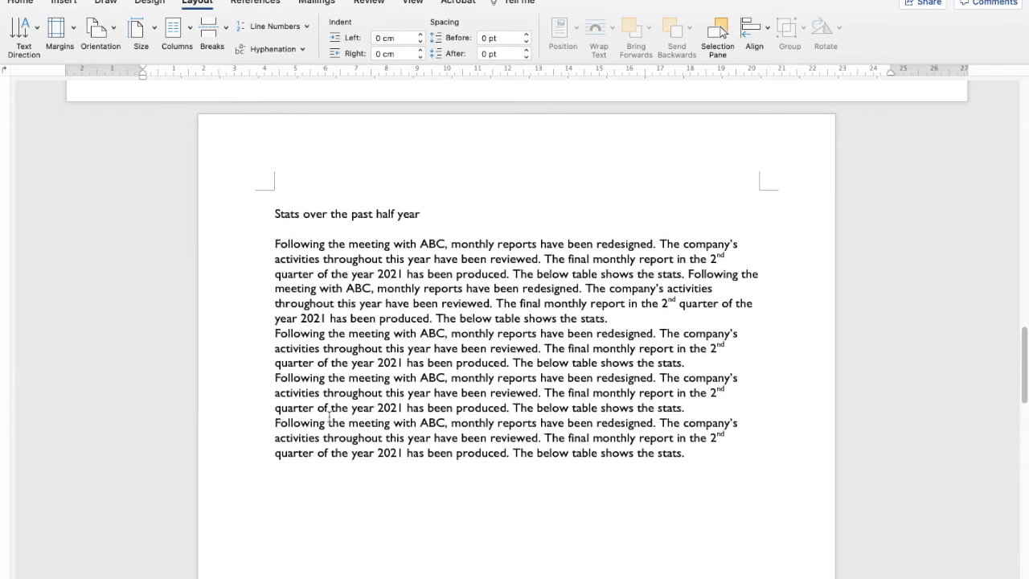
{"action": "scroll", "coordinate": [330, 414], "scroll_direction": "down", "scroll_amount": 2}
{"action": "scroll", "coordinate": [327, 413], "scroll_direction": "up", "scroll_amount": 6}
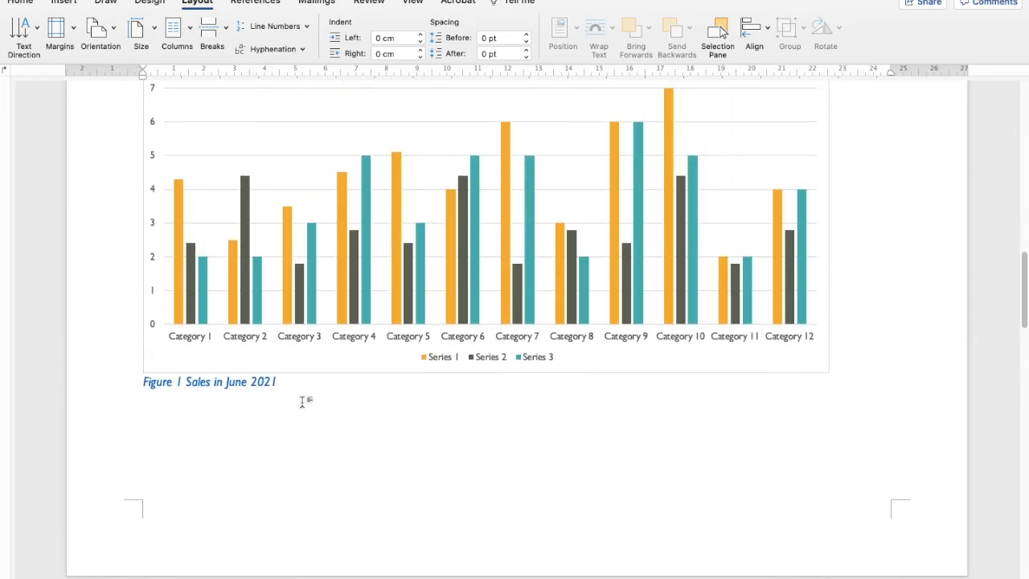